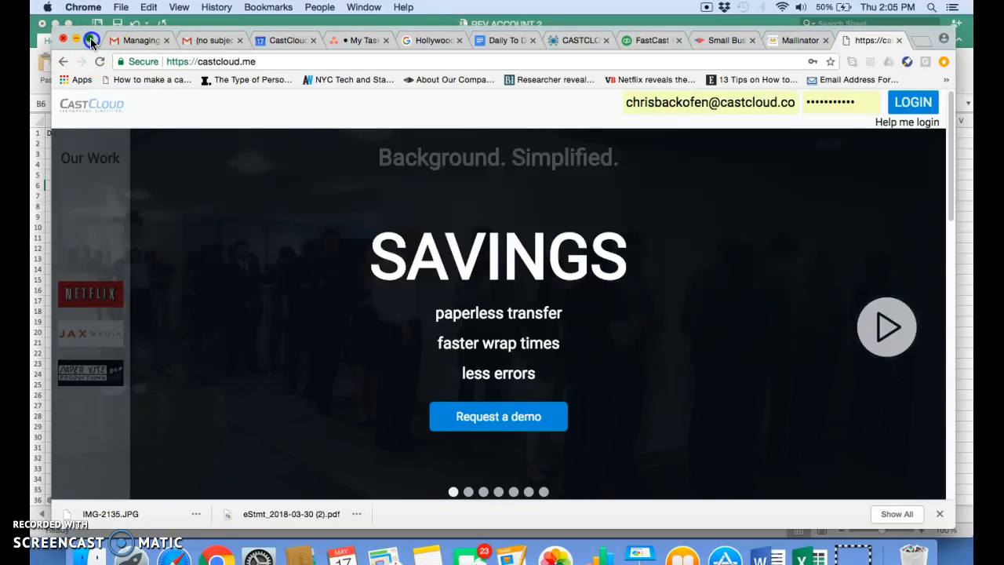
# Step: Open the sign-up form from the homepage and enter the new account's e-mail address
pyautogui.scroll(-15, 185, 244)
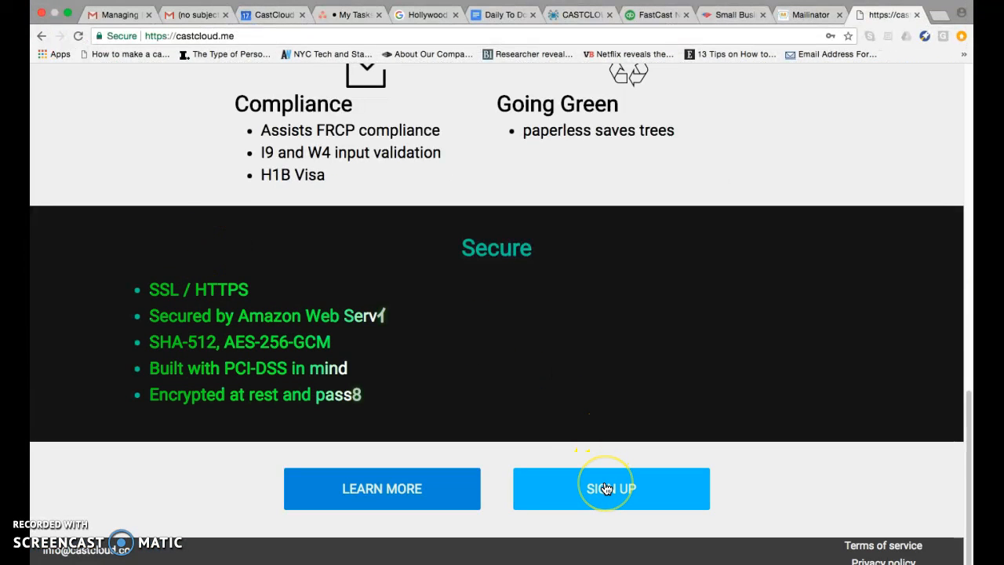
pyautogui.click(606, 488)
pyautogui.click(502, 217)
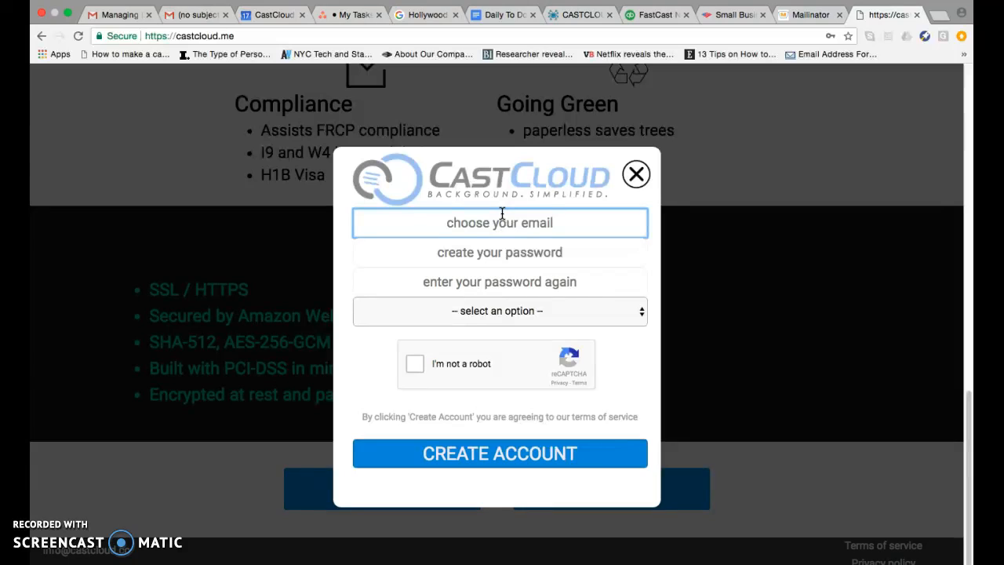
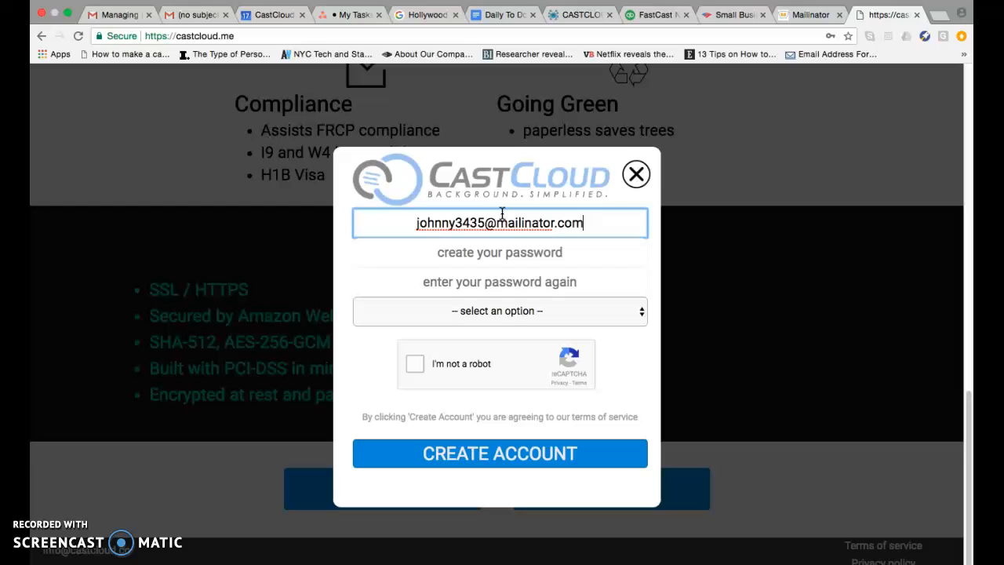
pyautogui.press('Tab')
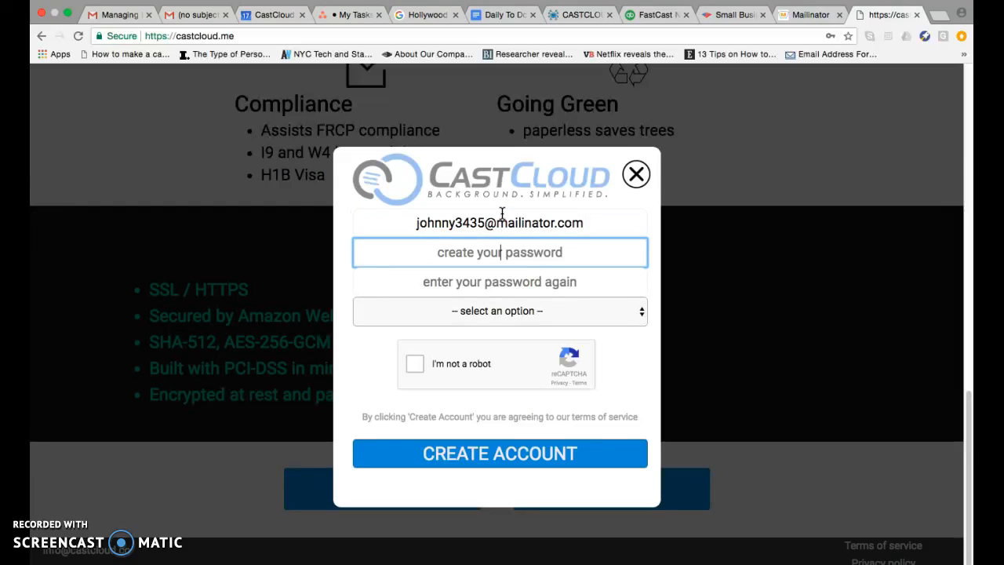
# Step: Create the account password and enter it a second time to confirm it
pyautogui.write('•')
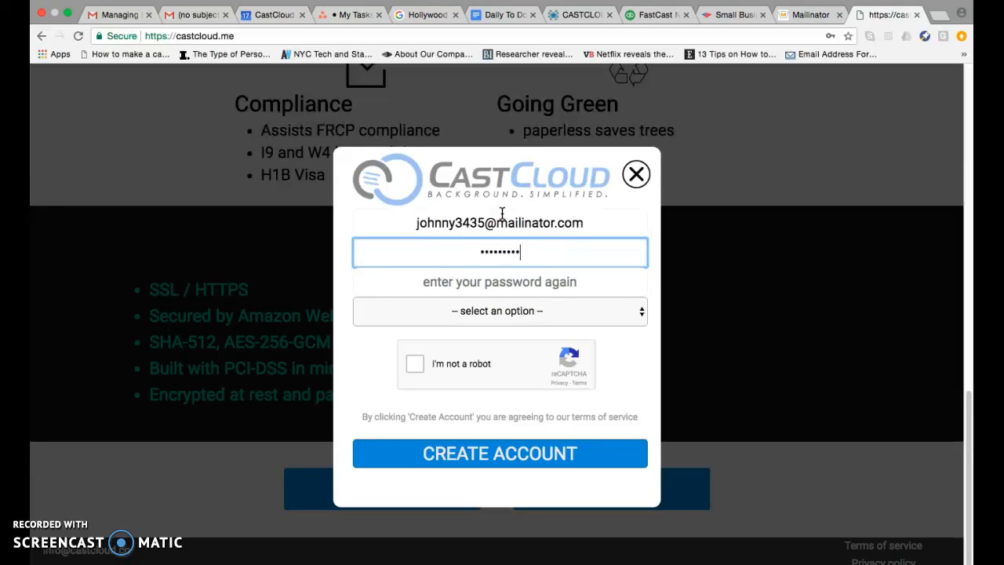
pyautogui.press('Tab')
pyautogui.write('•••••••••')
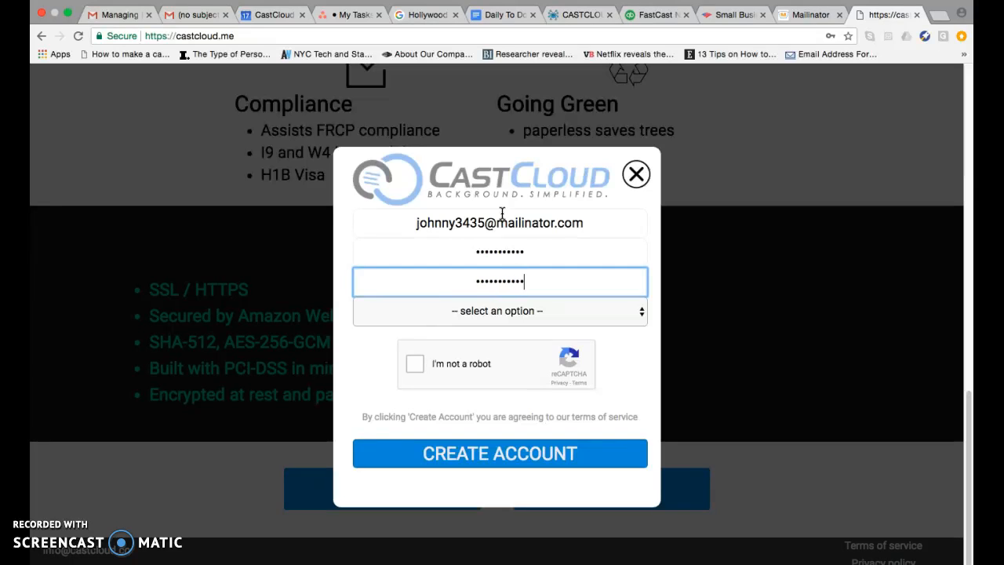
# Step: Select actor as the account role
pyautogui.click(511, 307)
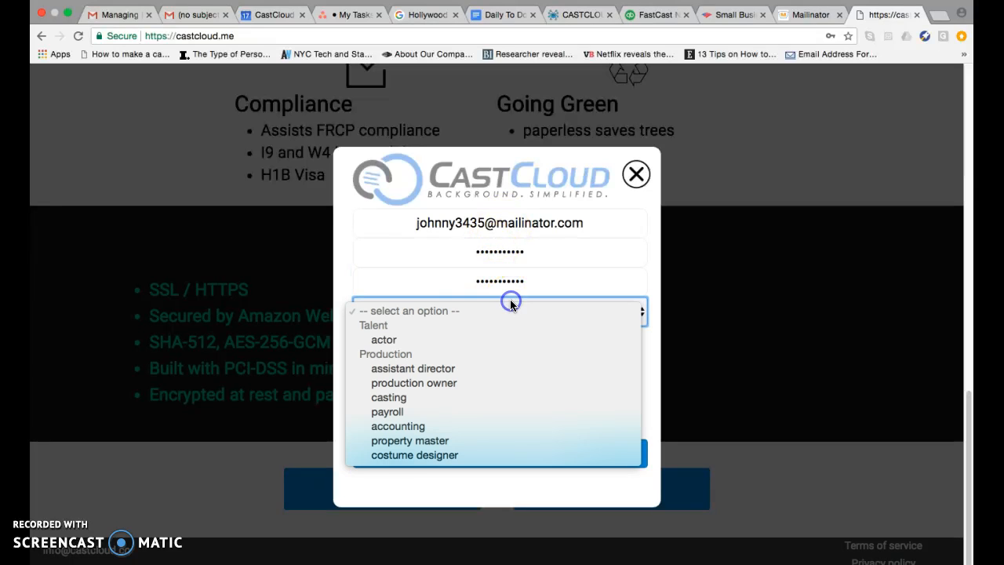
pyautogui.click(458, 341)
# Step: Tick the I'm not a robot check and create the account
pyautogui.click(414, 363)
pyautogui.click(465, 450)
pyautogui.click(387, 265)
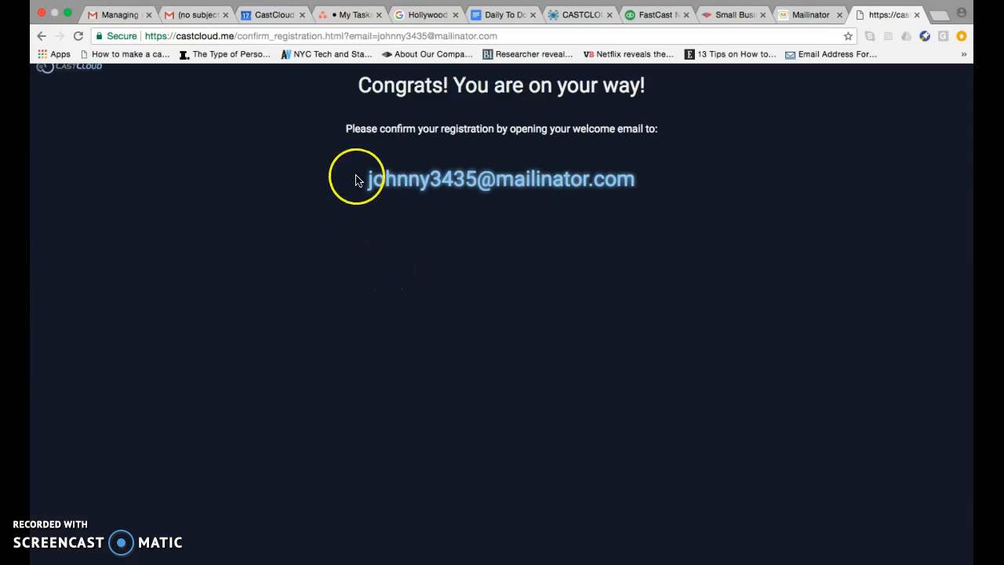
# Step: Open the Mailinator public inbox for the new account's e-mail address
pyautogui.moveTo(369, 178); pyautogui.dragTo(638, 186)
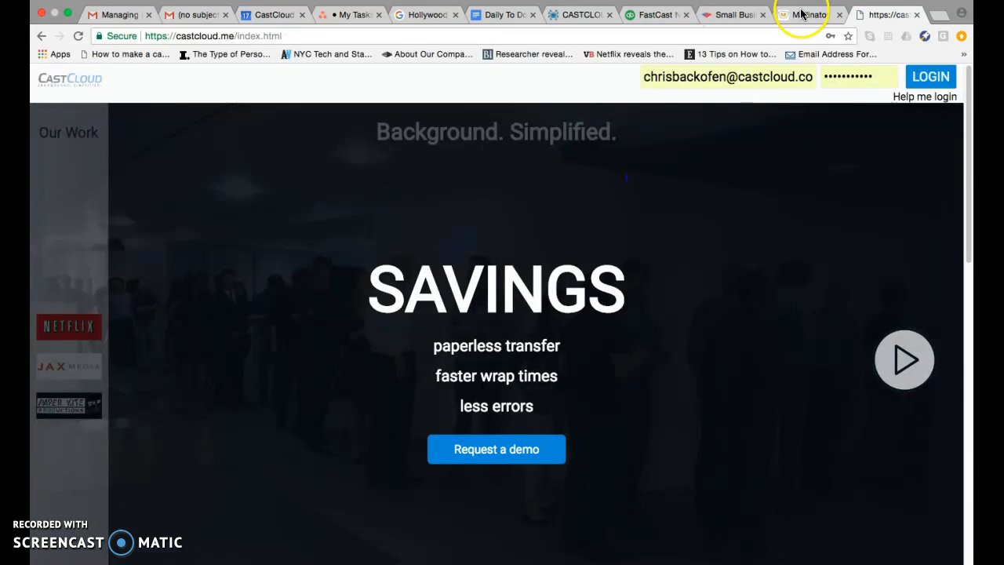
pyautogui.click(795, 14)
pyautogui.click(593, 211)
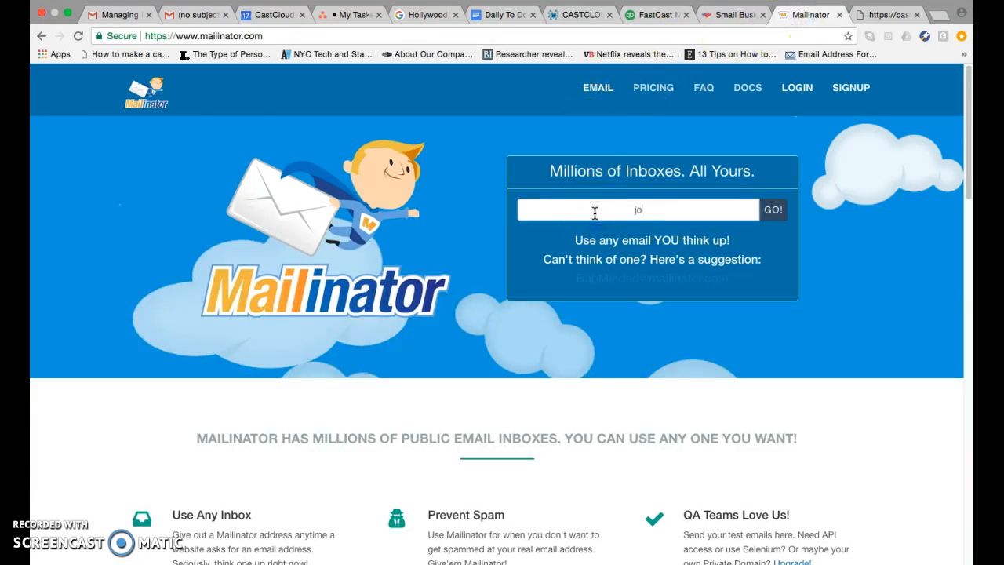
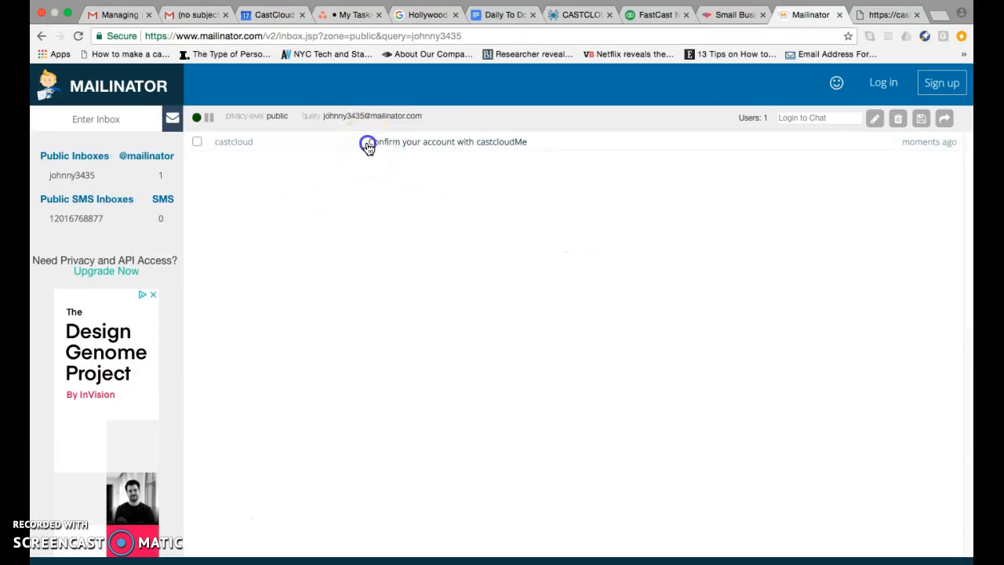
# Step: Open the CastCloud confirmation email and follow its Confirm Registration link
pyautogui.click(368, 144)
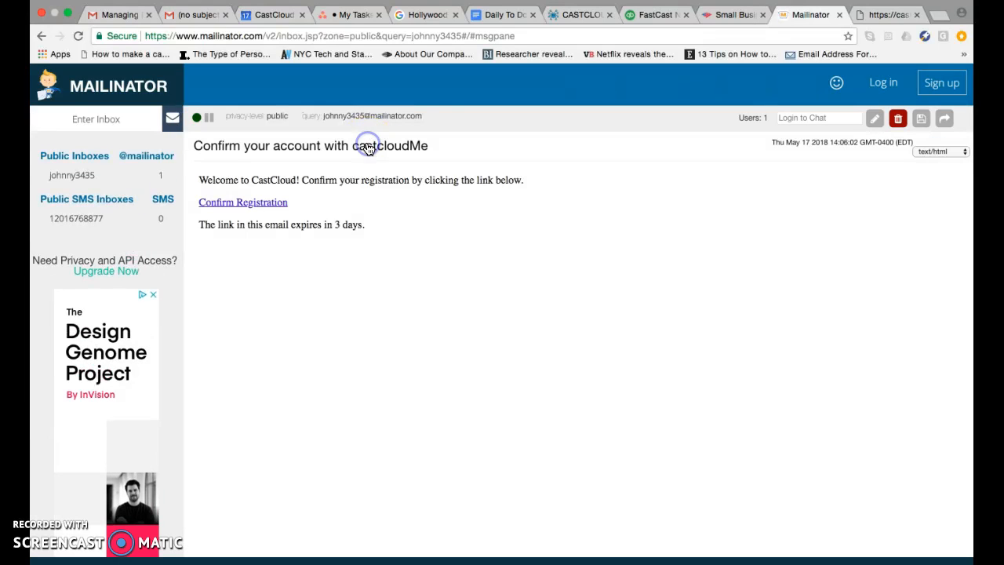
pyautogui.click(270, 203)
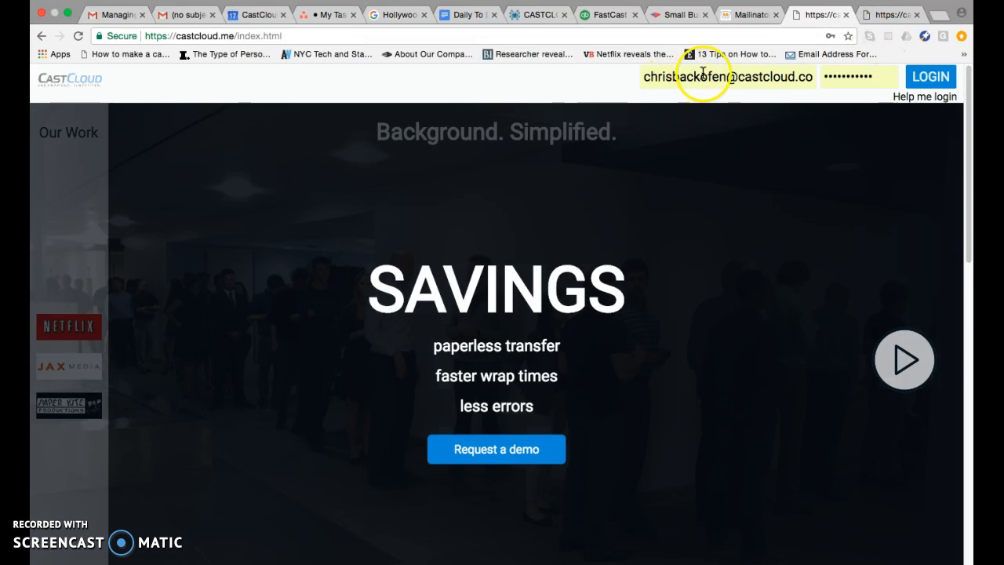
# Step: Log in to CastCloud with the new account's e-mail address and password
pyautogui.click(706, 76)
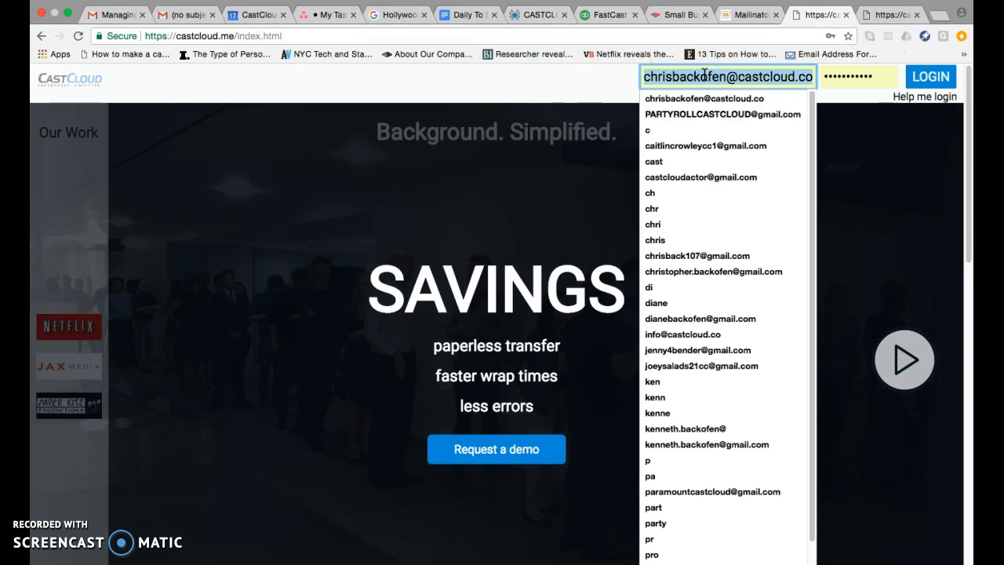
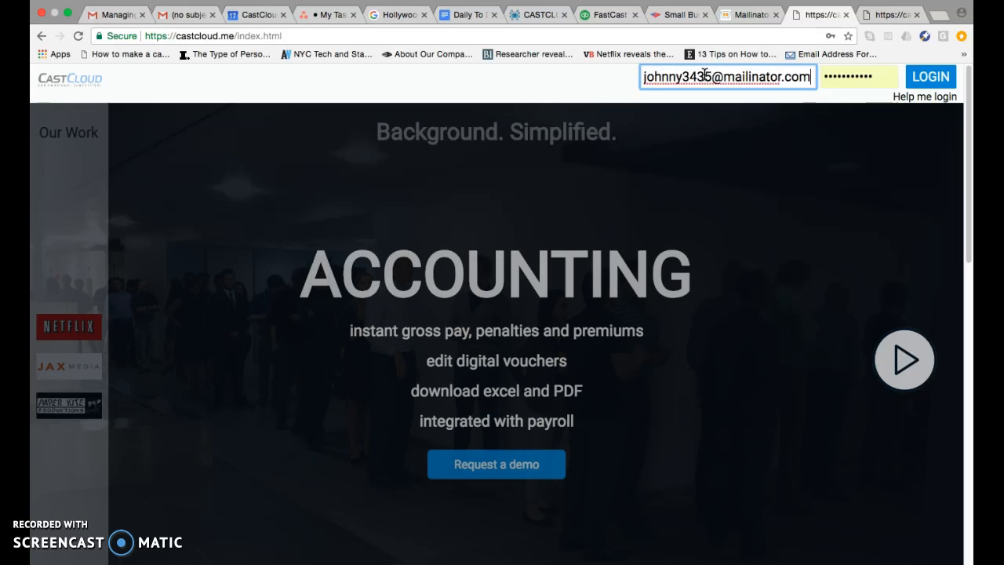
pyautogui.press('Tab')
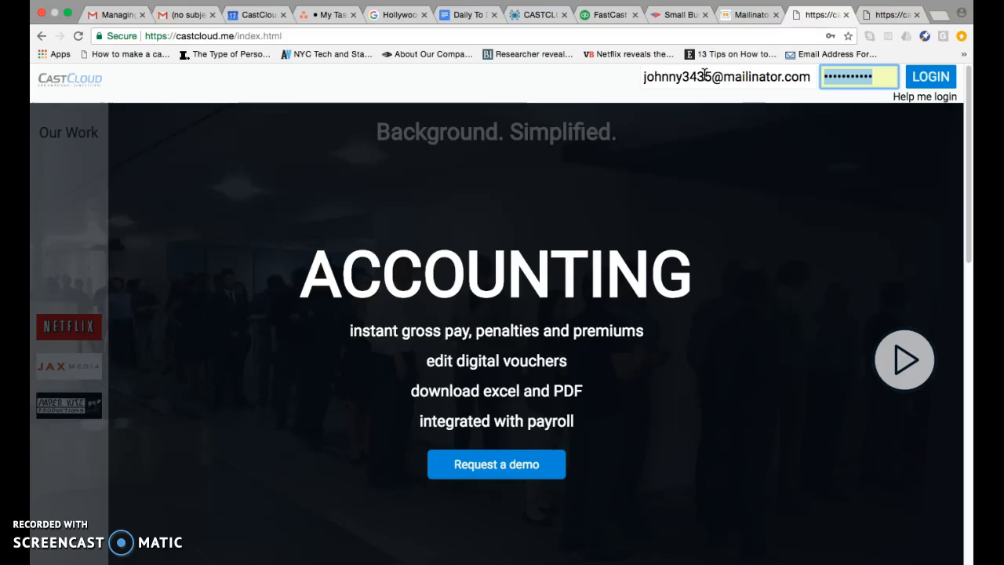
pyautogui.write('•••••••••••')
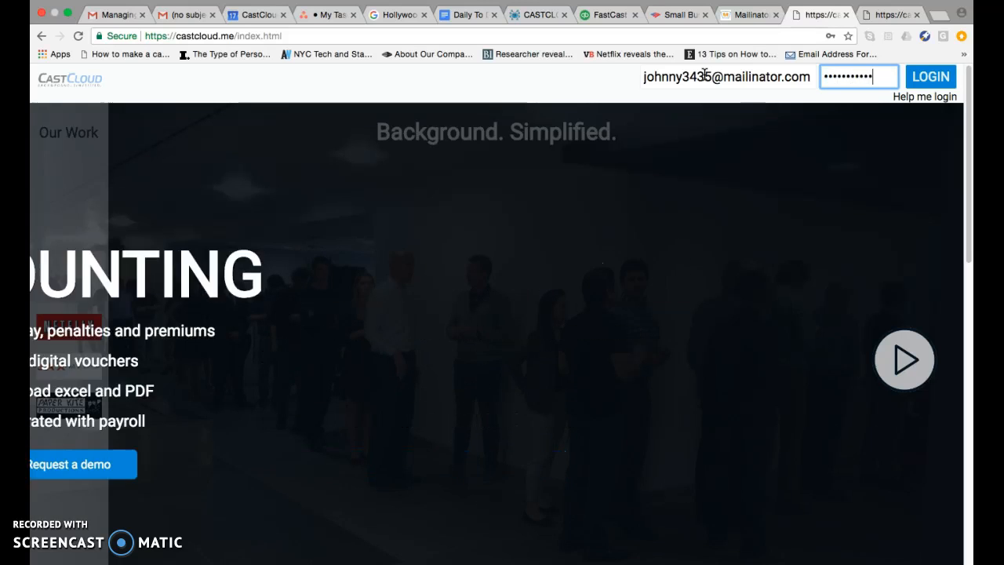
pyautogui.click(920, 77)
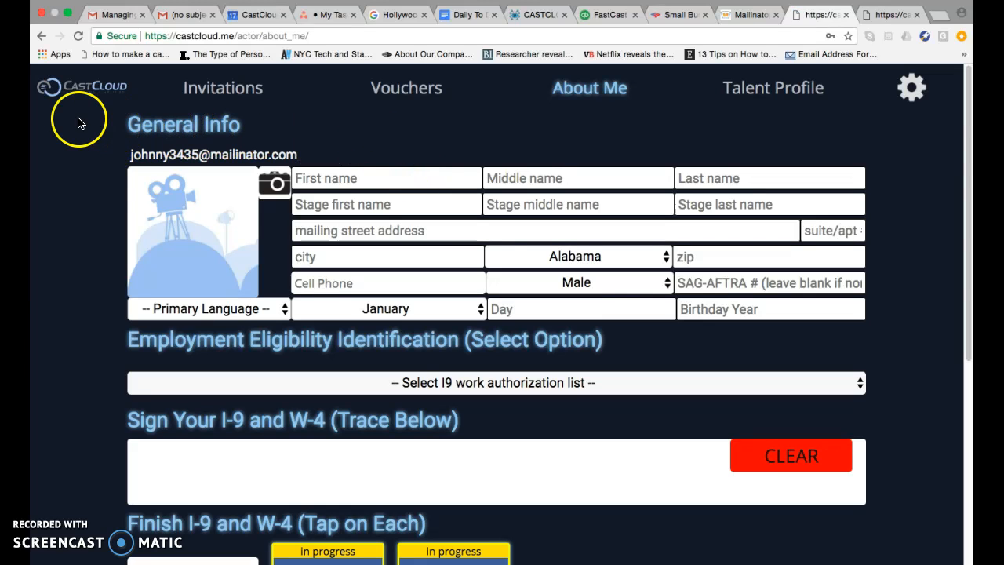
# Step: Fill in the actor's first name and last name in the General Info section
pyautogui.scroll(-6, 98, 157)
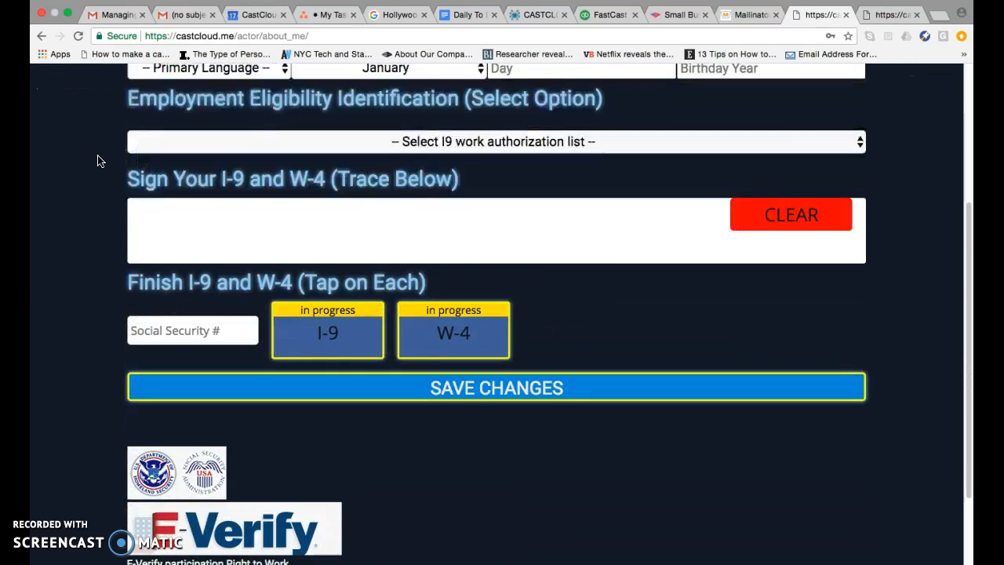
pyautogui.scroll(2, 98, 160)
pyautogui.scroll(4, 99, 162)
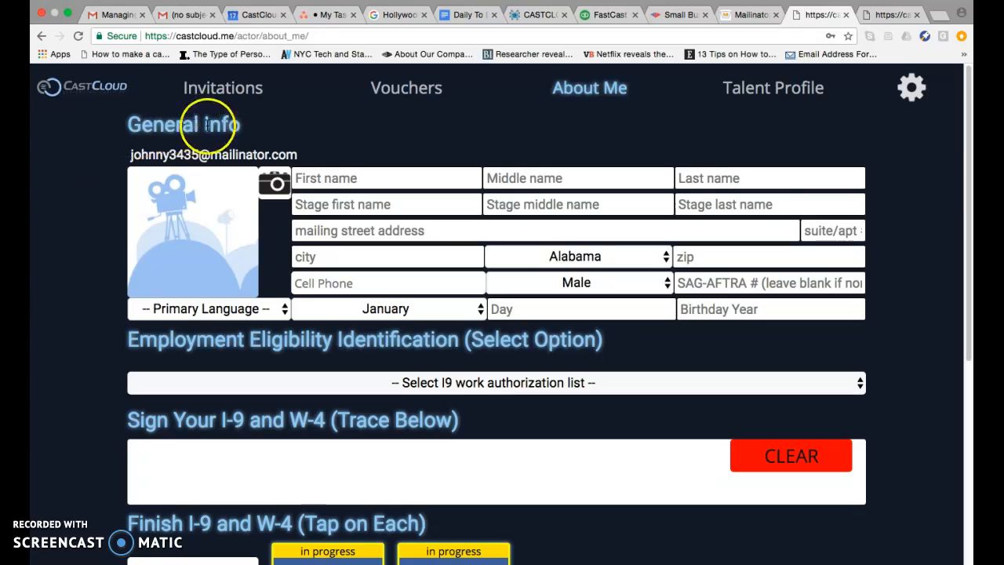
pyautogui.click(334, 175)
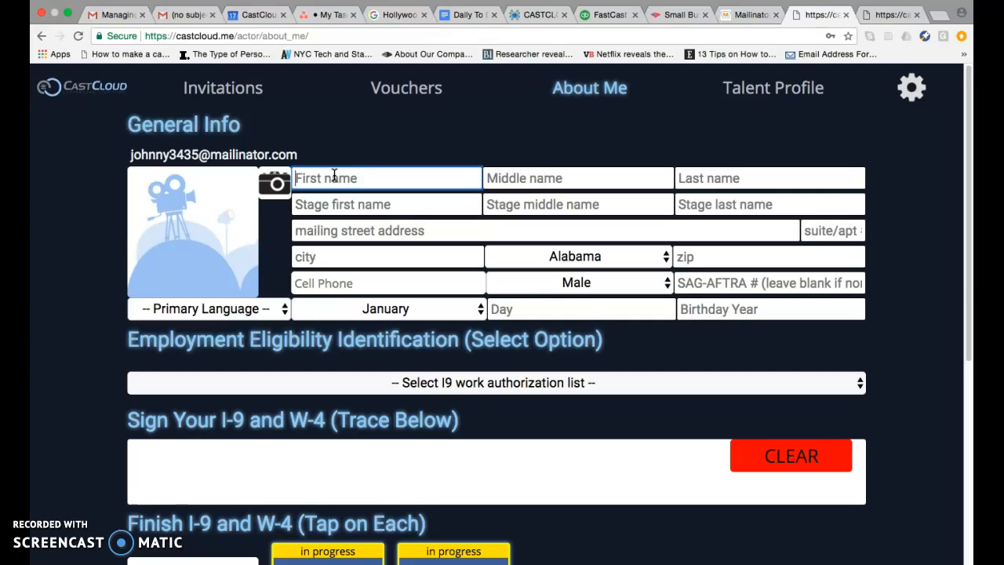
pyautogui.write('Joh')
pyautogui.press('Tab')
pyautogui.press('Tab')
pyautogui.write('Jo')
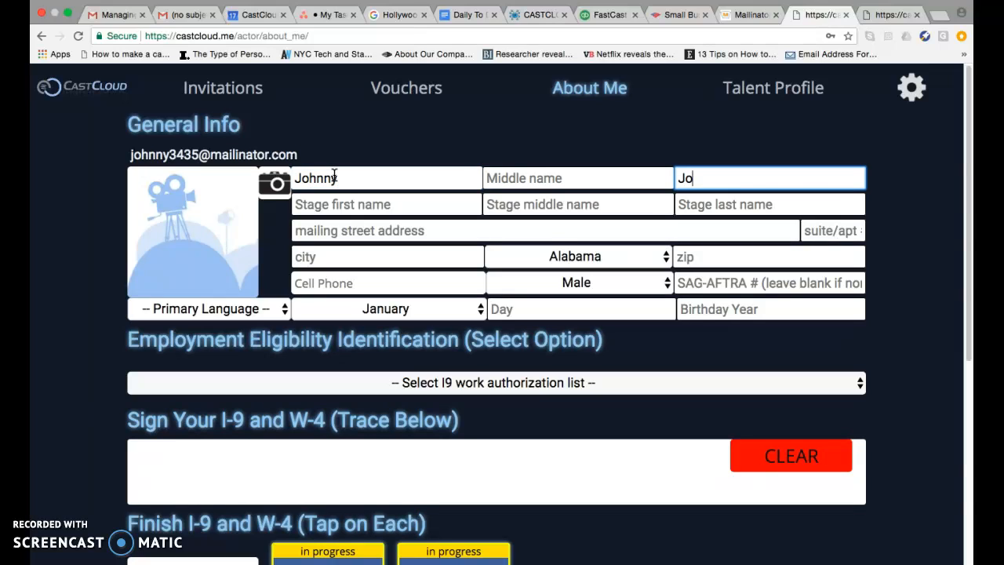
pyautogui.press('Tab')
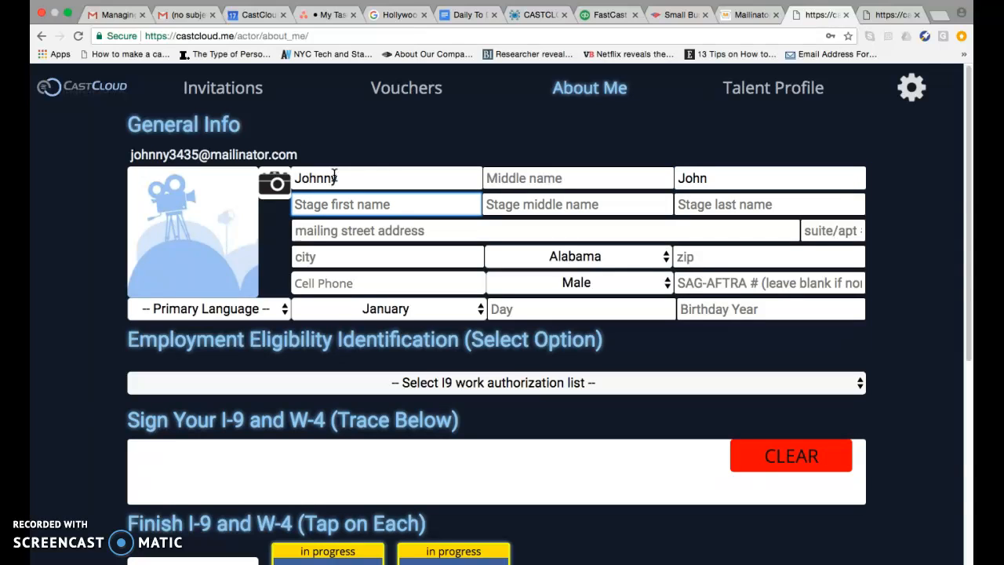
pyautogui.write('asld')
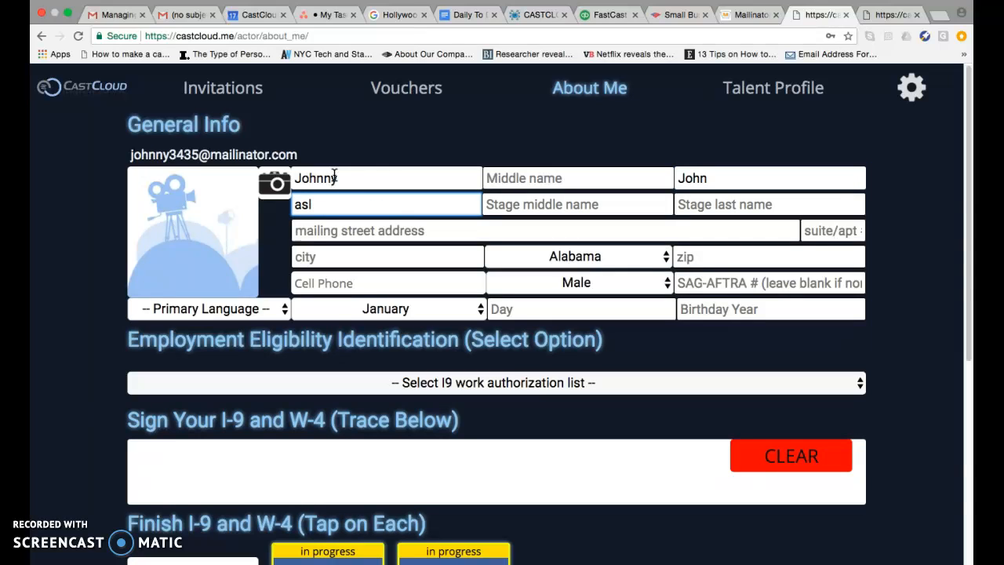
pyautogui.press('BackSpace')
pyautogui.press('BackSpace')
pyautogui.press('BackSpace')
# Step: Enter the mailing street address and the suite/apartment number
pyautogui.click(368, 231)
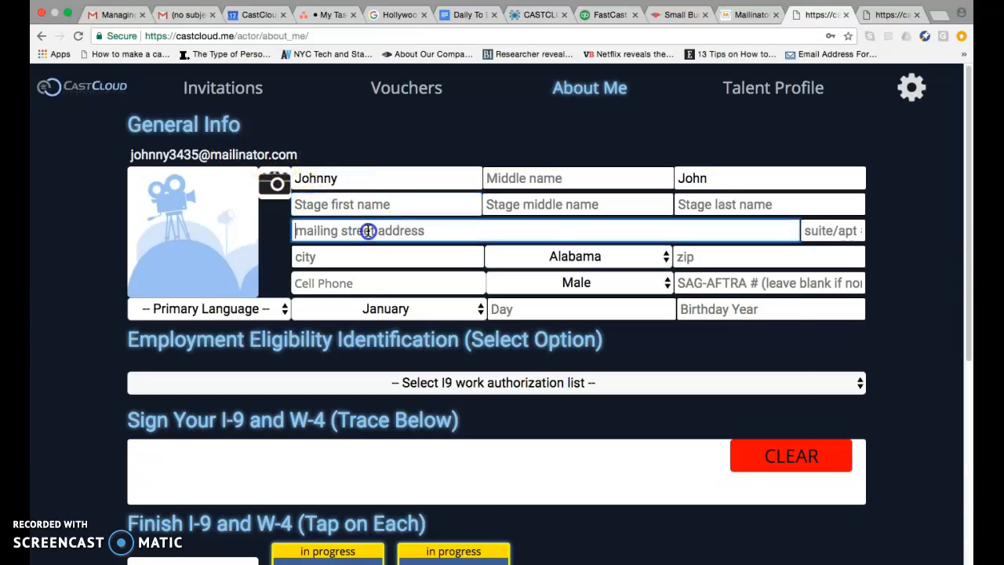
pyautogui.write('123')
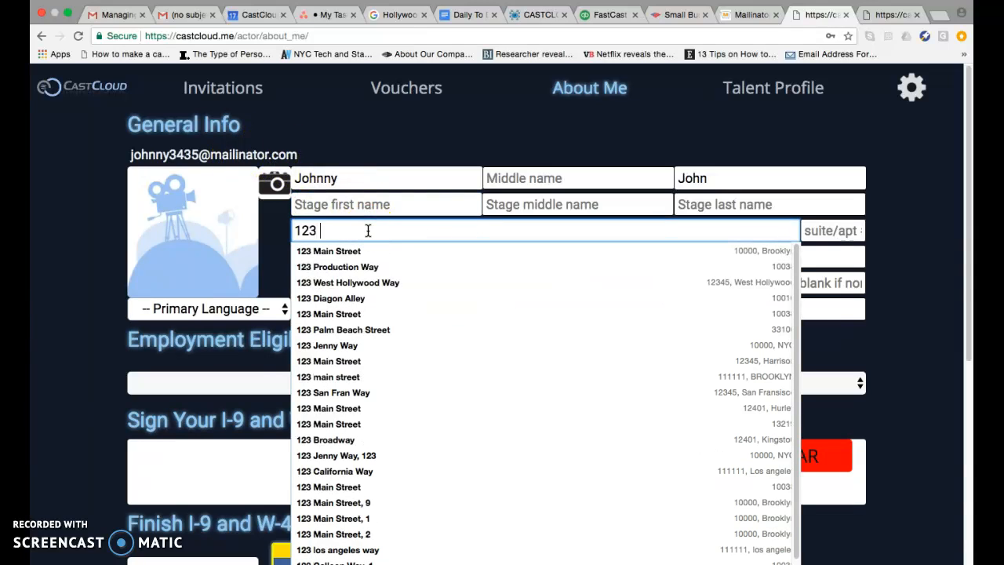
pyautogui.write(' Road')
pyautogui.press('Tab')
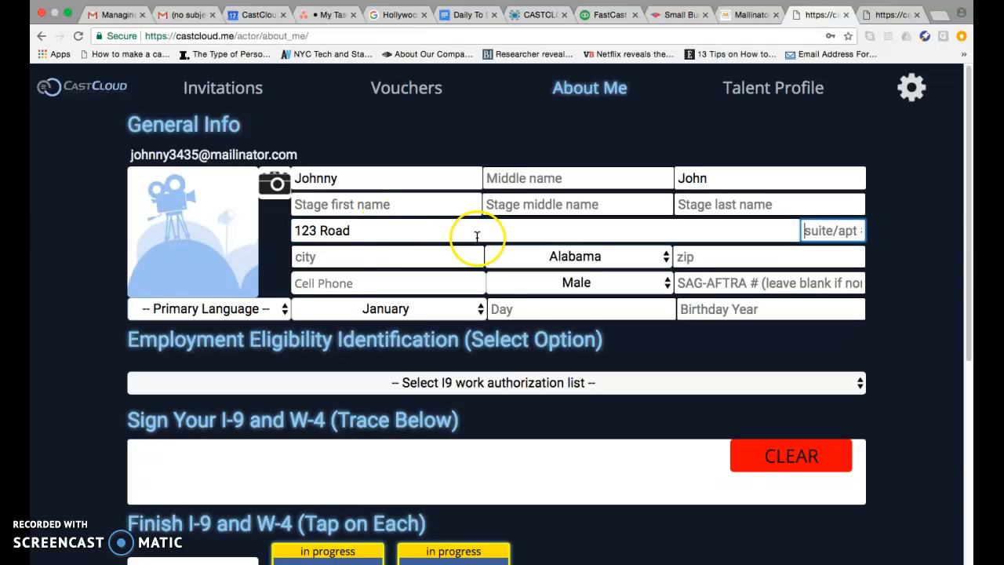
pyautogui.write('5b')
# Step: Complete the city, state and zip code of the mailing address
pyautogui.click(418, 258)
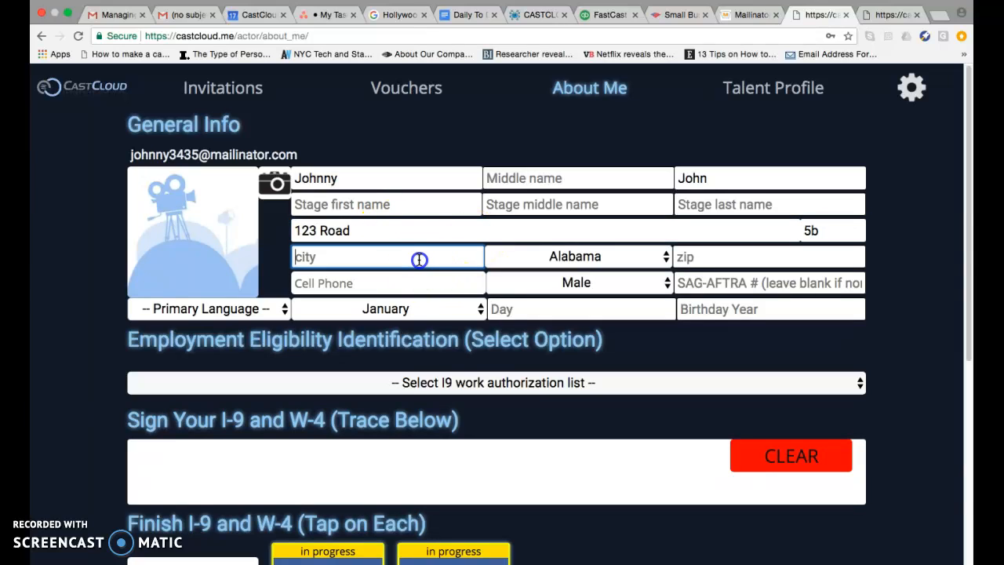
pyautogui.write('Nea')
pyautogui.press('BackSpace')
pyautogui.write('wark')
pyautogui.press('Tab')
pyautogui.write('new j')
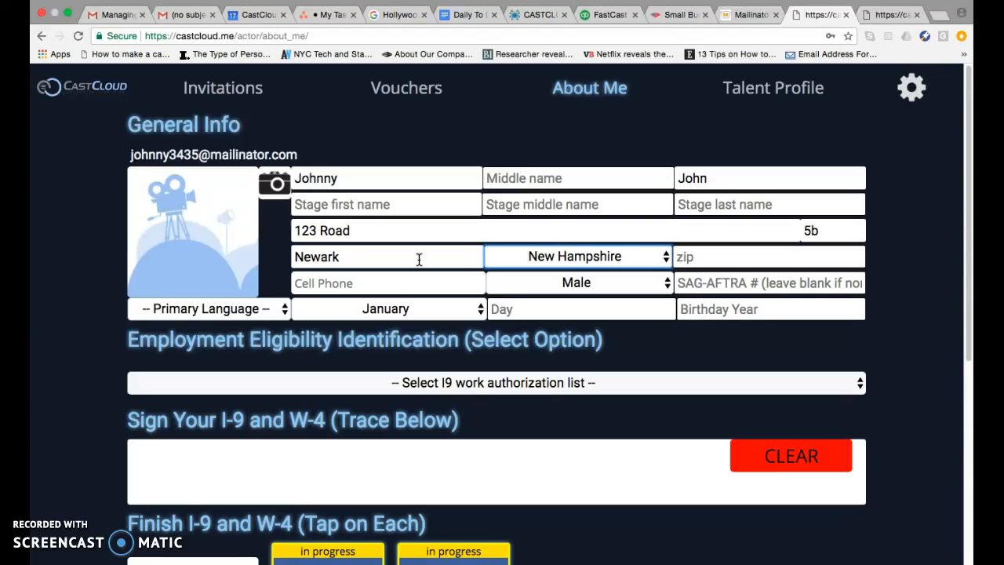
pyautogui.press('Tab')
pyautogui.write('19872')
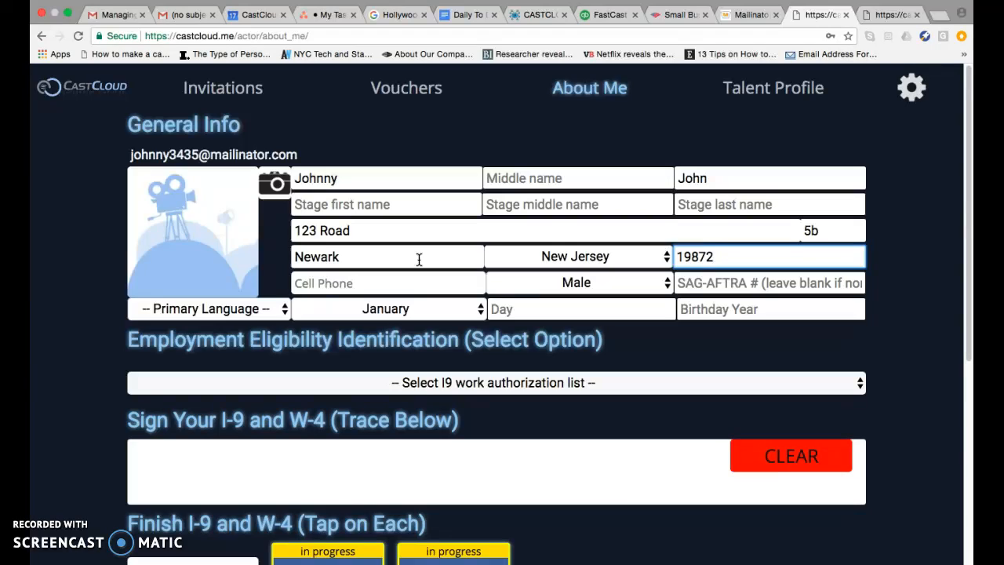
# Step: Enter the cell phone number and choose Male as the gender
pyautogui.click(337, 282)
pyautogui.write('1-111-111-1111')
pyautogui.click(655, 283)
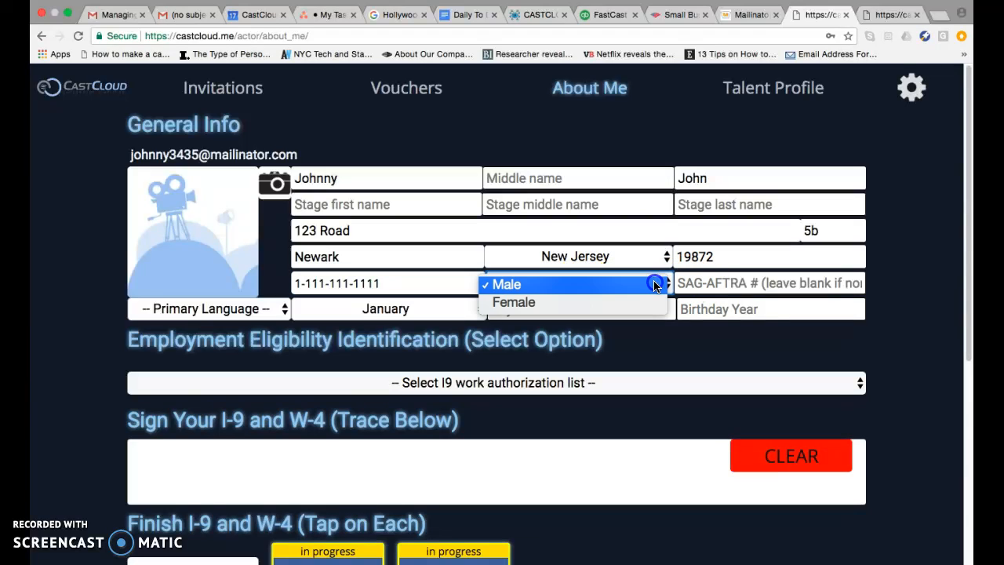
pyautogui.click(647, 285)
# Step: Enter the SAG-AFTRA member number and set the primary language to English
pyautogui.click(697, 282)
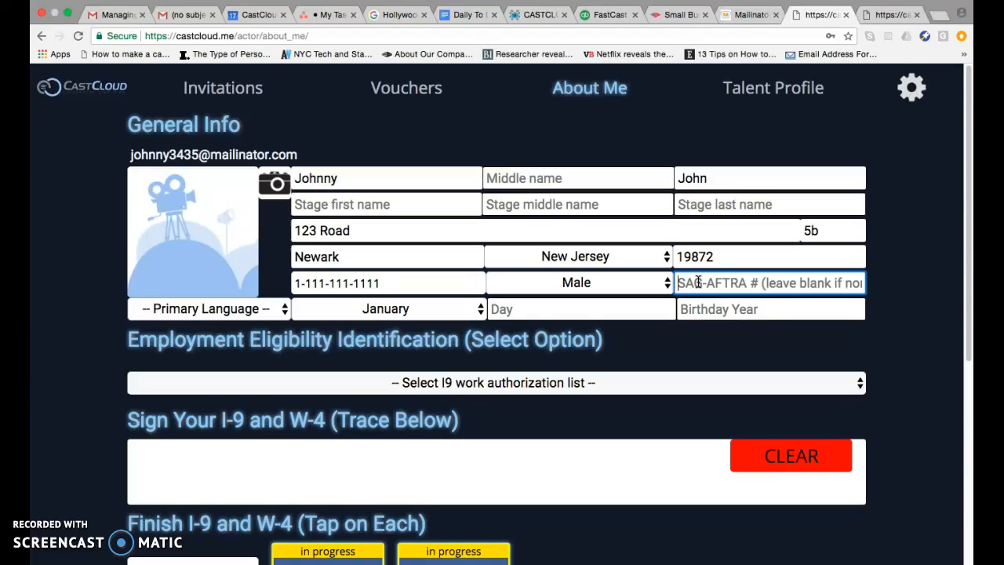
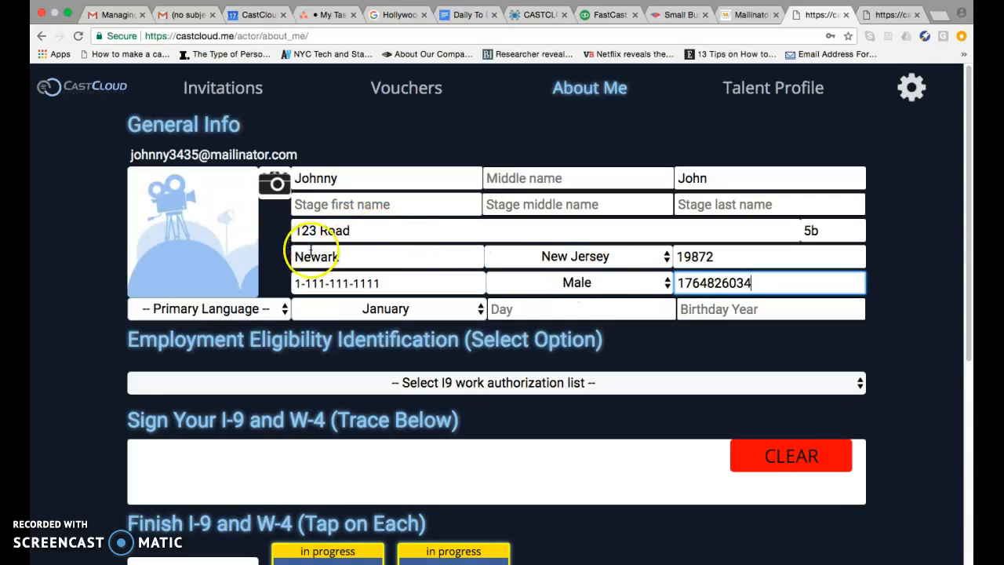
pyautogui.click(285, 311)
pyautogui.click(275, 329)
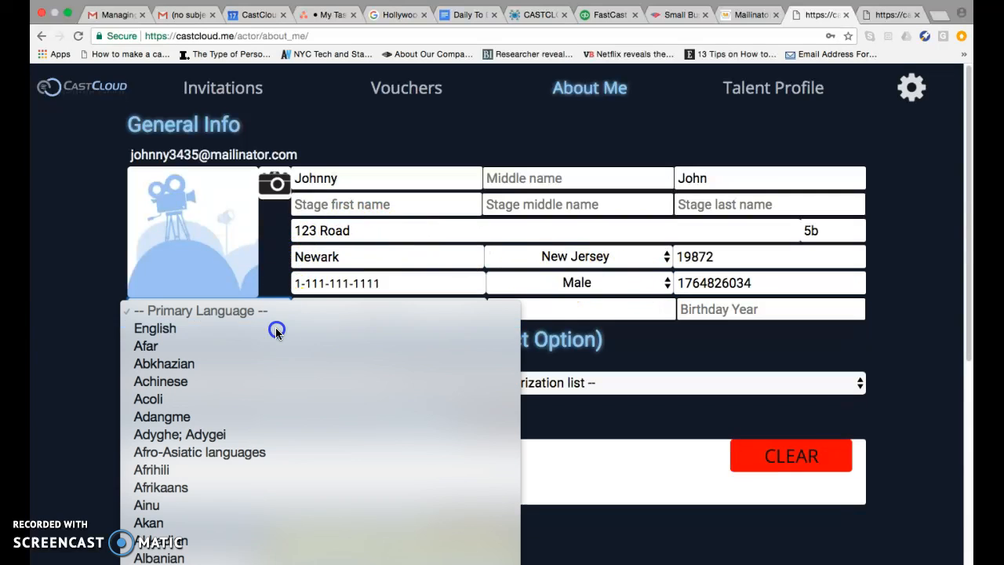
# Step: Enter the date of birth in the birthday month, day and year fields
pyautogui.click(475, 309)
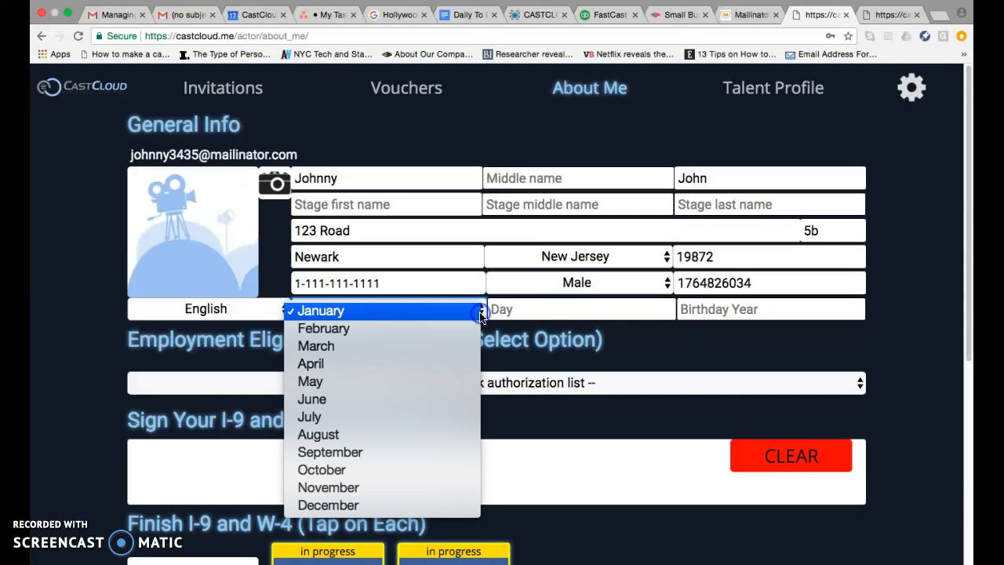
pyautogui.click(545, 312)
pyautogui.write('1')
pyautogui.click(717, 309)
pyautogui.write('1987')
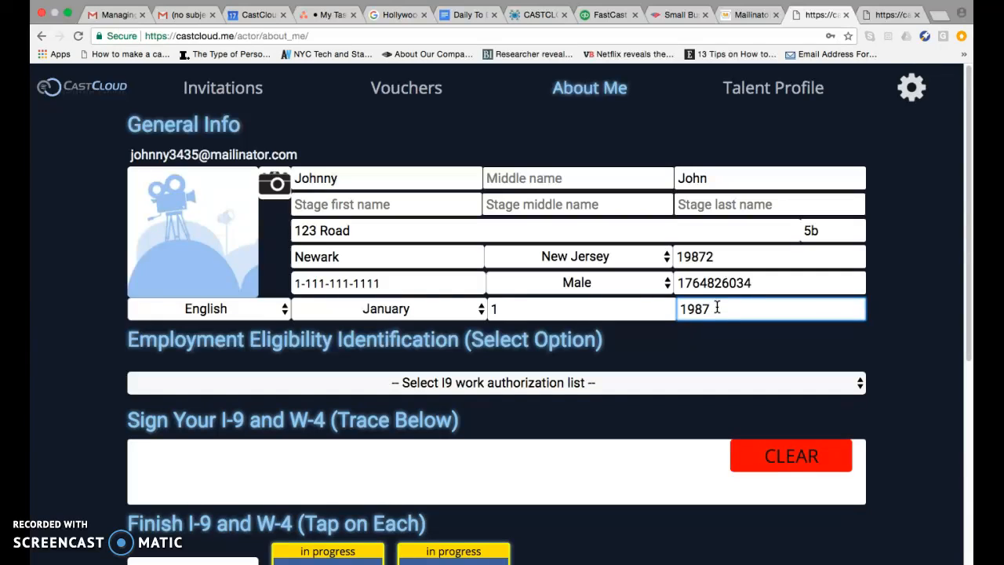
# Step: Choose List A as the I-9 work authorization list and U.S. Passport as the identification document
pyautogui.scroll(-2, 107, 260)
pyautogui.scroll(-1, 106, 261)
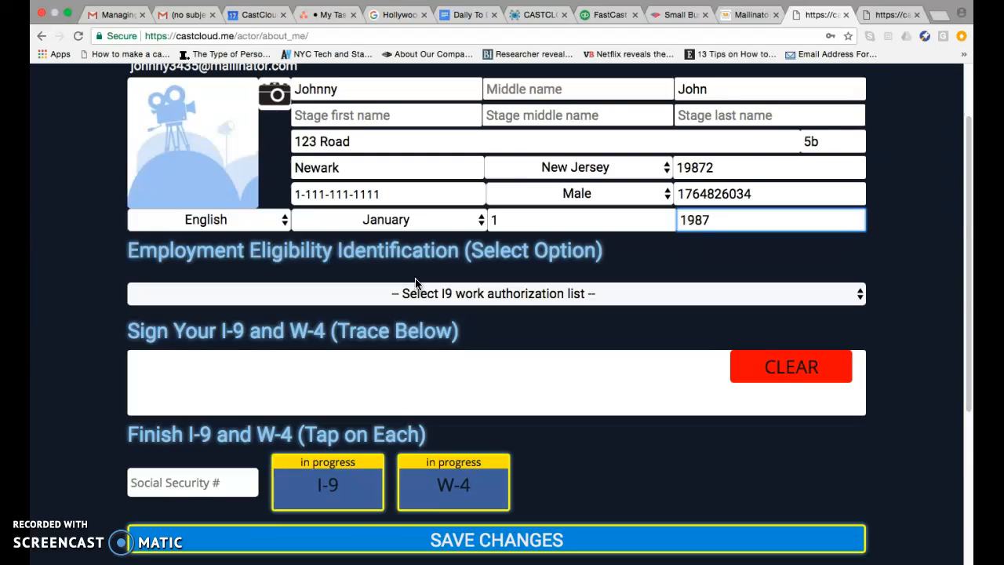
pyautogui.click(411, 292)
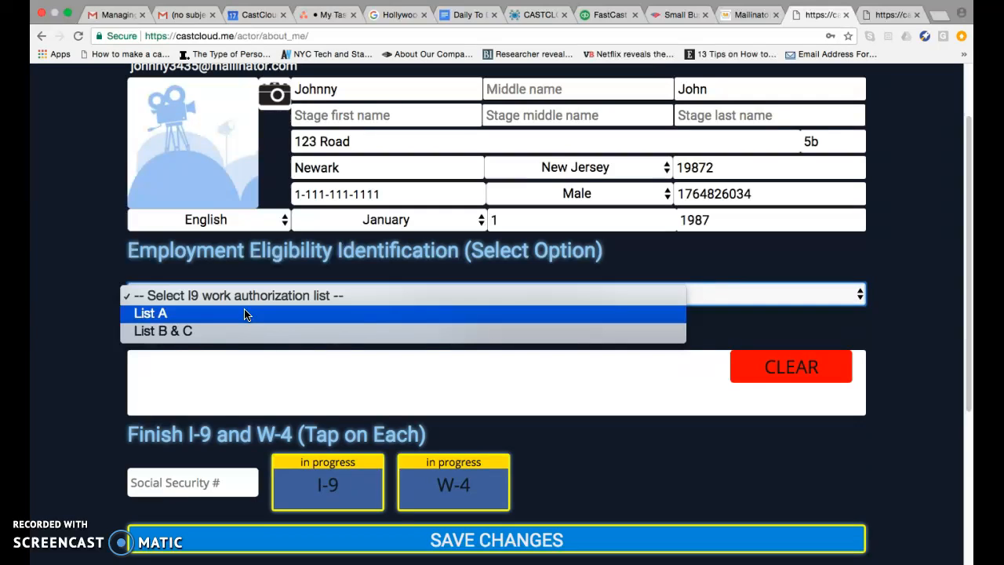
pyautogui.click(197, 314)
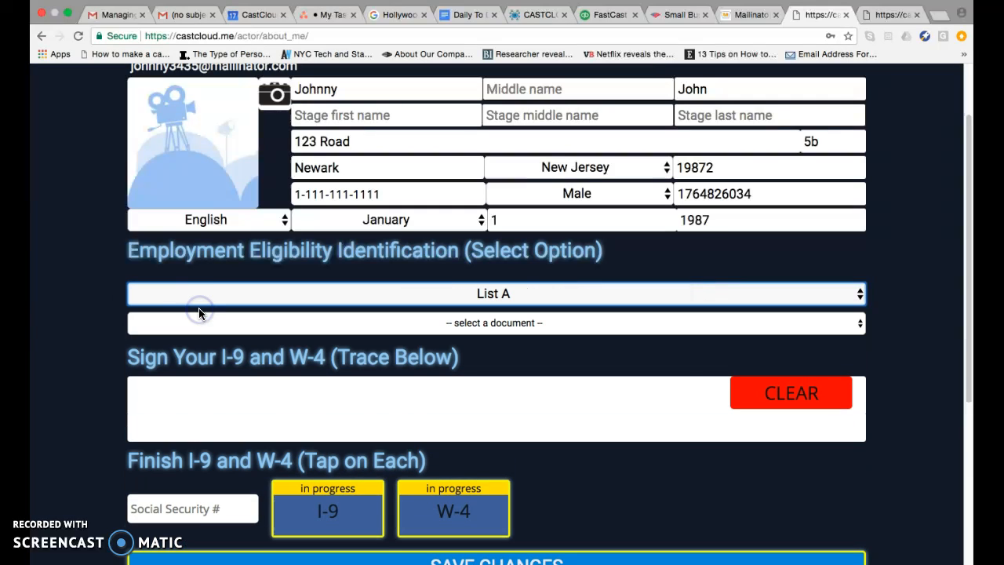
pyautogui.click(327, 323)
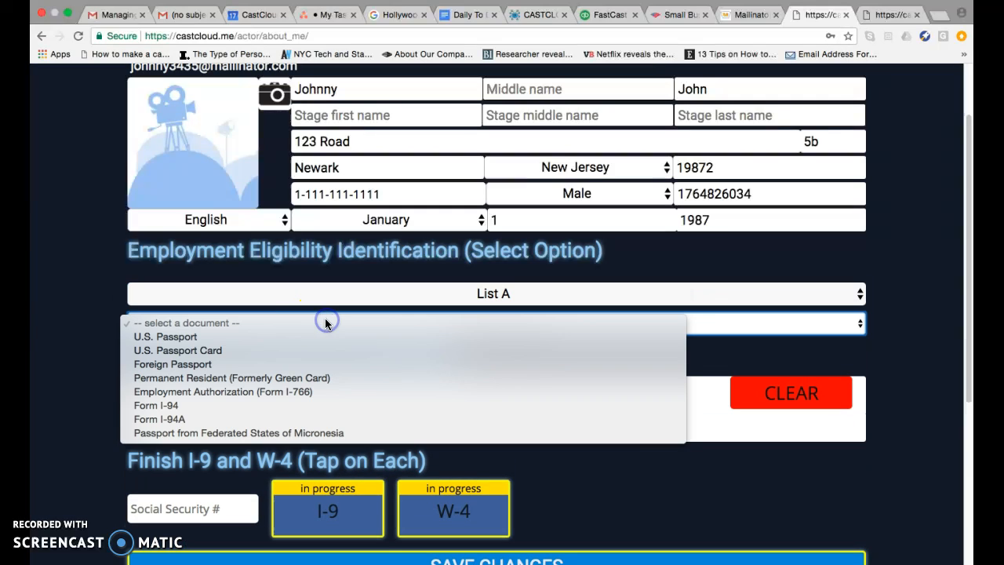
pyautogui.click(290, 337)
# Step: Select State Passport Agency as the issuing authority and enter the passport document number
pyautogui.click(421, 350)
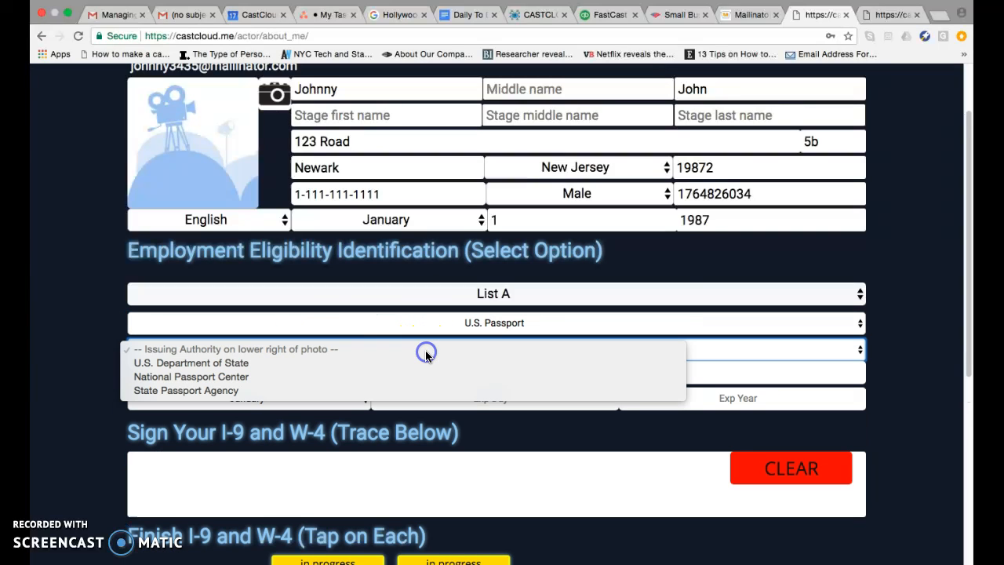
pyautogui.click(327, 388)
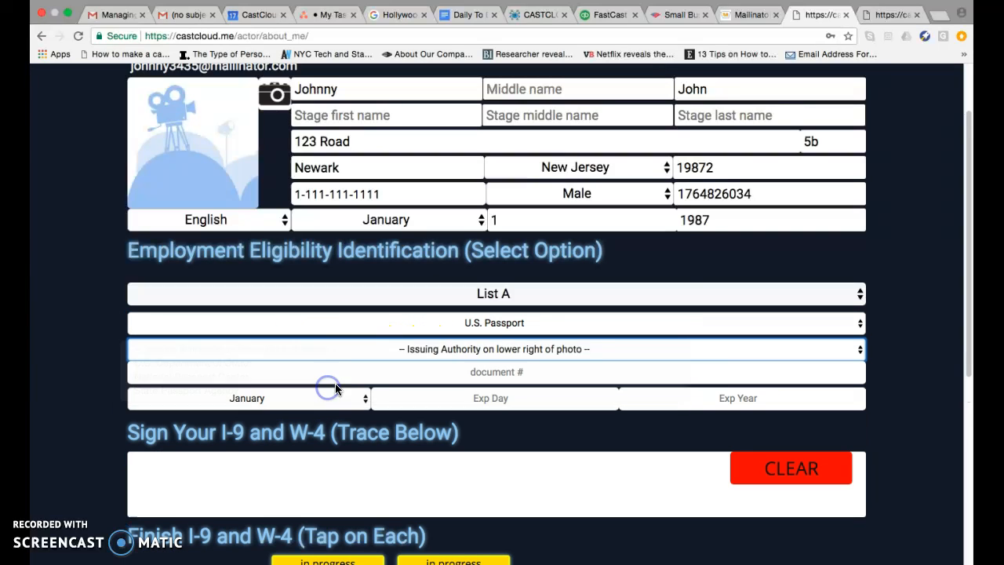
pyautogui.click(370, 369)
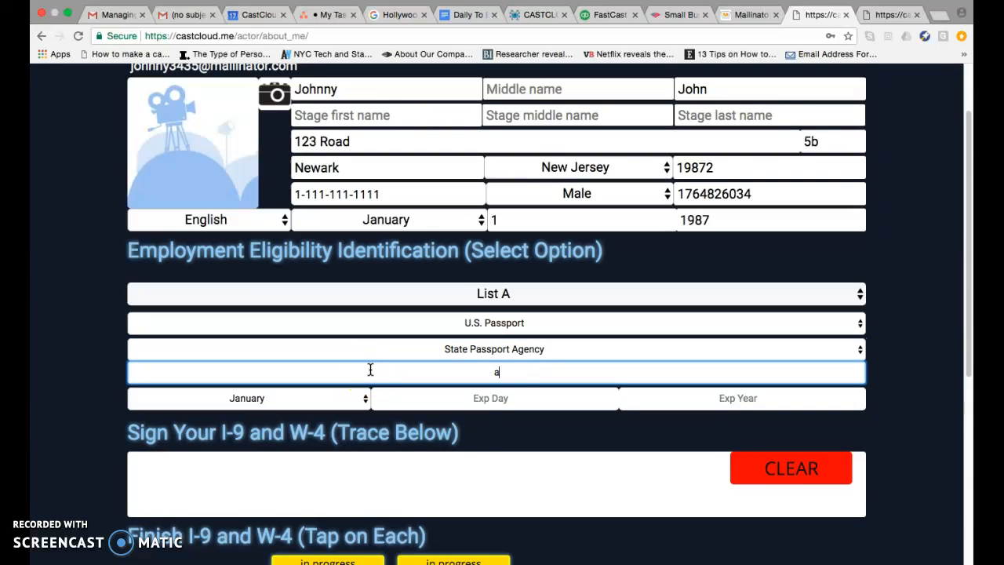
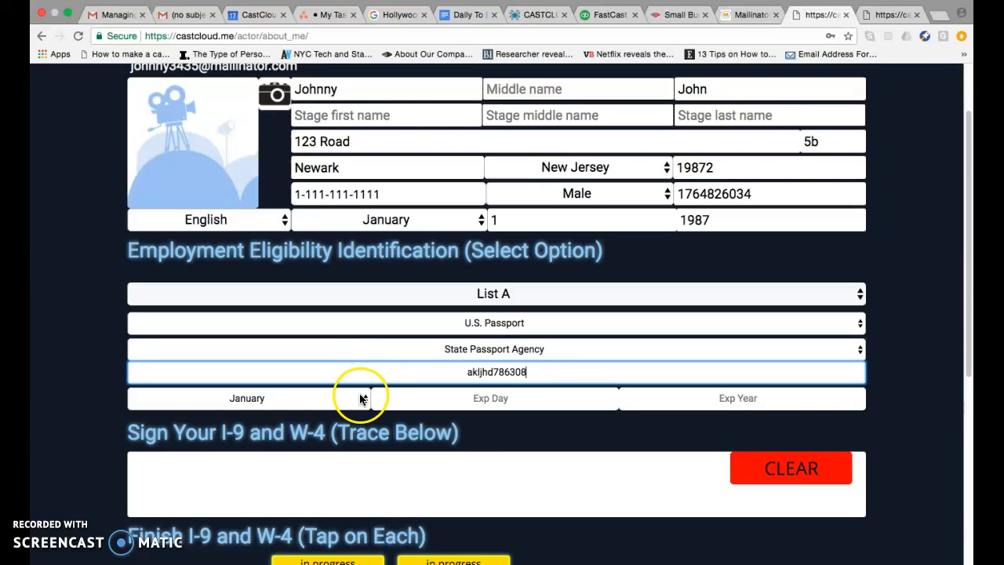
# Step: Set the passport expiration day to 1 and the expiration year to 2020
pyautogui.click(416, 397)
pyautogui.write('1')
pyautogui.click(693, 393)
pyautogui.write('2020')
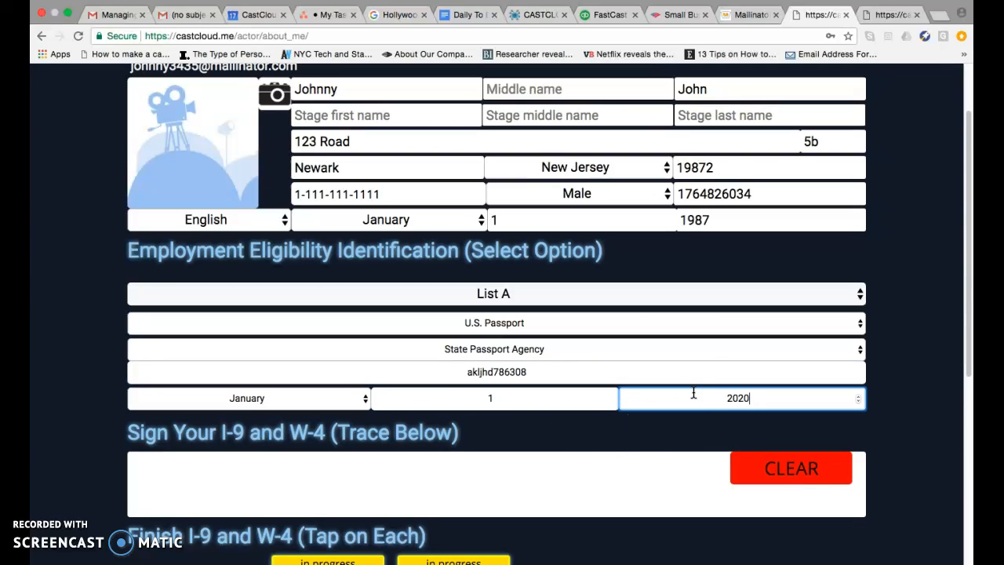
# Step: Trace a signature in the I-9 and W-4 signature box
pyautogui.scroll(-2, 86, 308)
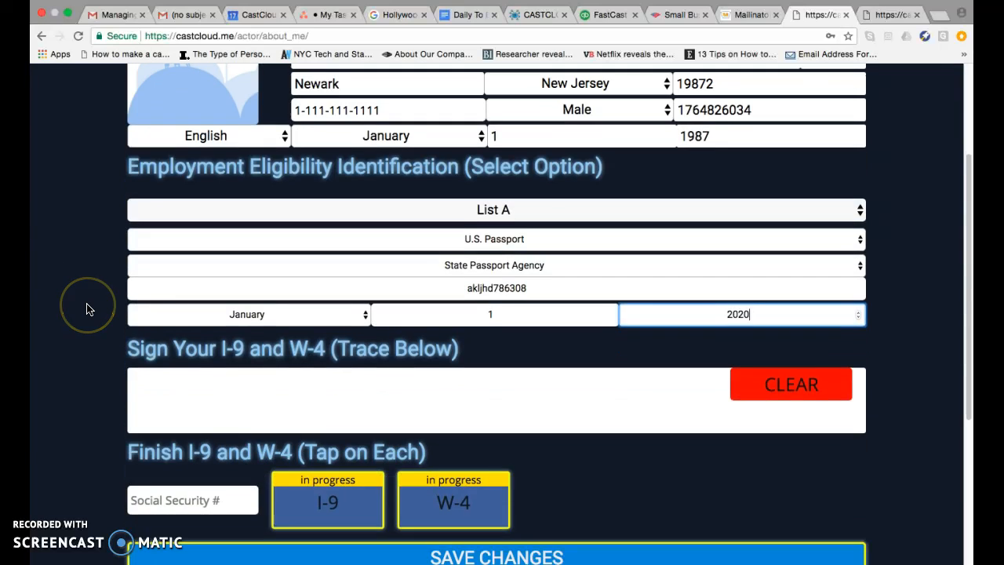
pyautogui.scroll(-1, 197, 397)
pyautogui.click(221, 373)
pyautogui.moveTo(221, 373)
pyautogui.mouseDown()
pyautogui.moveTo(241, 403)
pyautogui.moveTo(248, 384)
pyautogui.moveTo(262, 393)
pyautogui.moveTo(281, 354)
pyautogui.moveTo(288, 403)
pyautogui.moveTo(350, 378)
pyautogui.moveTo(369, 382)
pyautogui.moveTo(377, 408)
pyautogui.moveTo(380, 383)
pyautogui.moveTo(429, 359)
pyautogui.moveTo(440, 404)
pyautogui.moveTo(486, 358)
pyautogui.moveTo(488, 376)
pyautogui.moveTo(515, 388)
pyautogui.mouseUp()
pyautogui.scroll(-2, 185, 392)
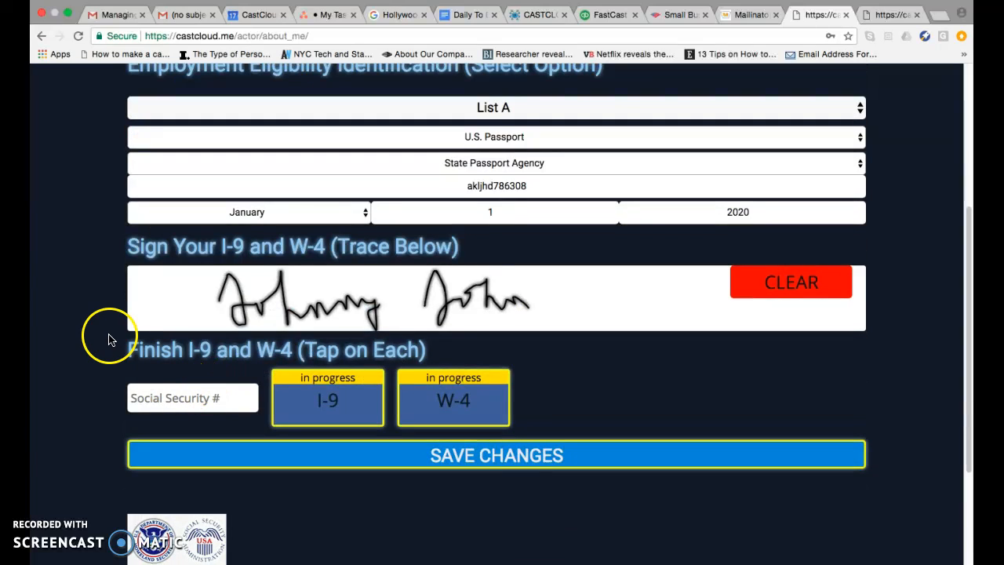
# Step: Enter the Social Security number in its field
pyautogui.click(152, 397)
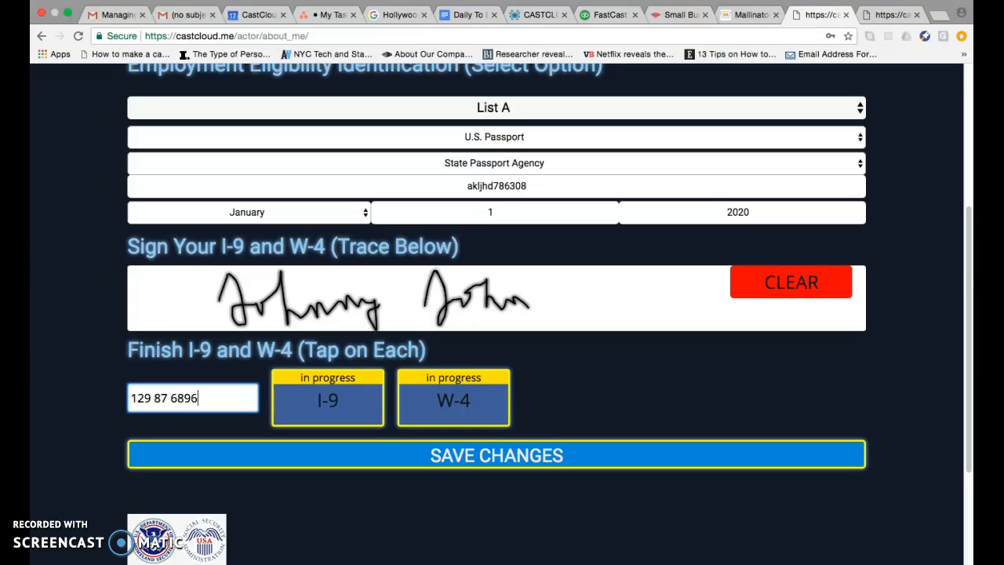
pyautogui.click(397, 468)
pyautogui.click(210, 400)
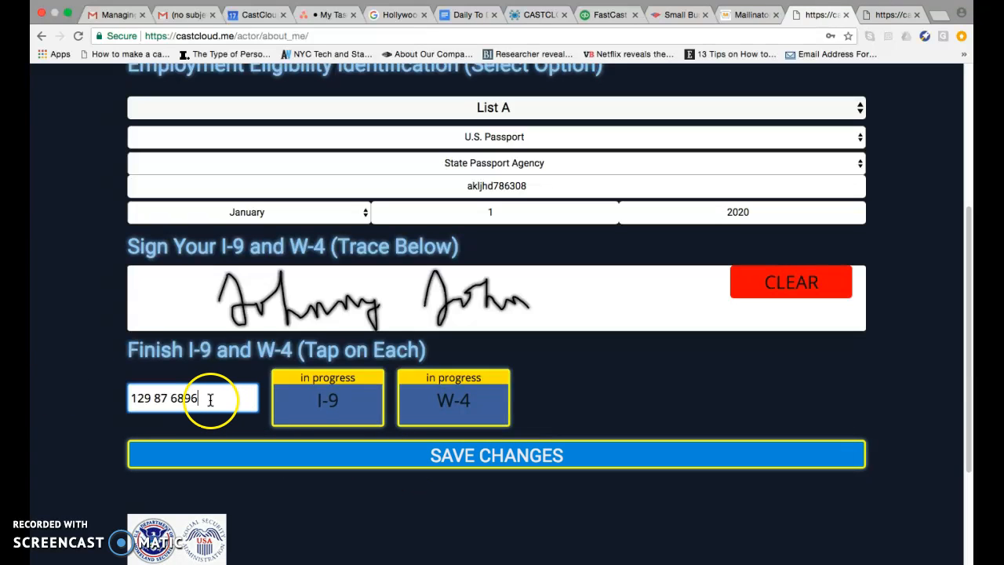
pyautogui.click(162, 397)
pyautogui.click(197, 398)
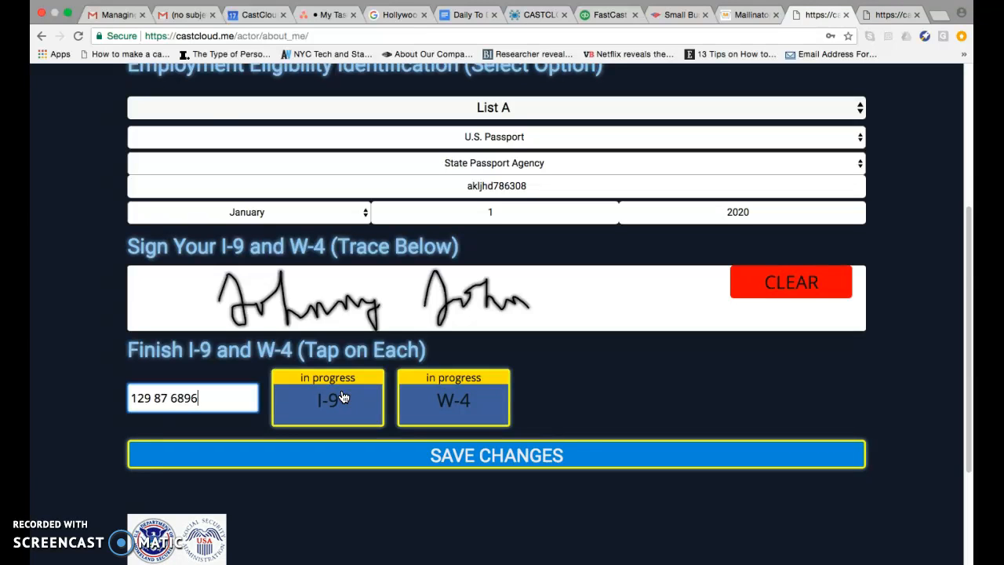
# Step: Open the I-9 form, tick 'A citizen of the United States' and 'I did not use a preparer or translator', then close it
pyautogui.click(342, 397)
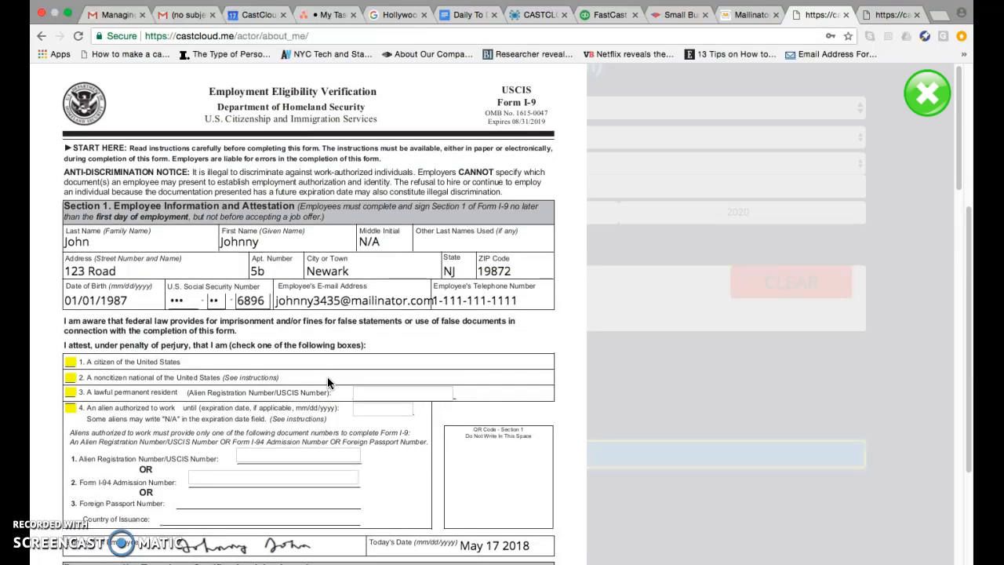
pyautogui.scroll(-3, 327, 377)
pyautogui.click(71, 228)
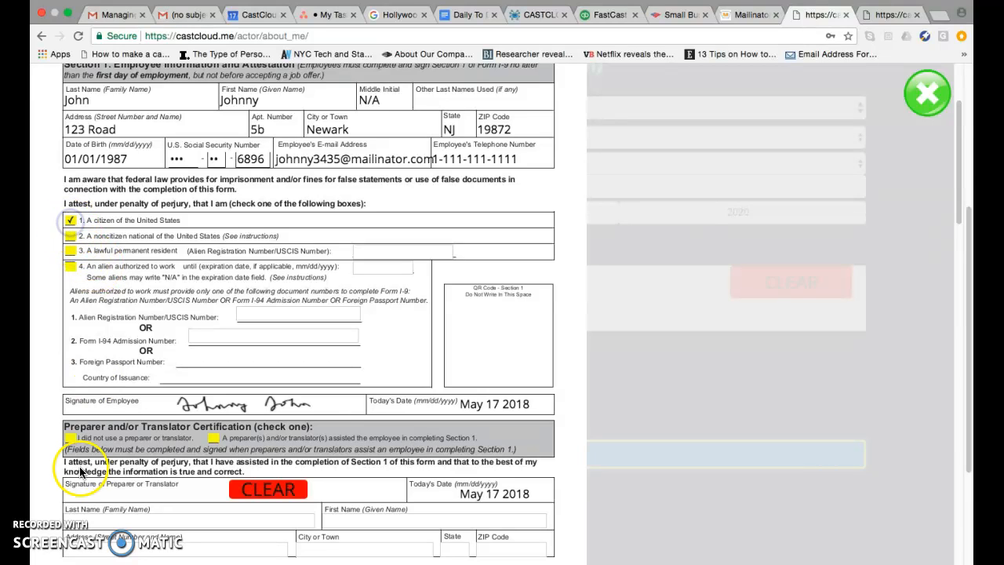
pyautogui.click(71, 437)
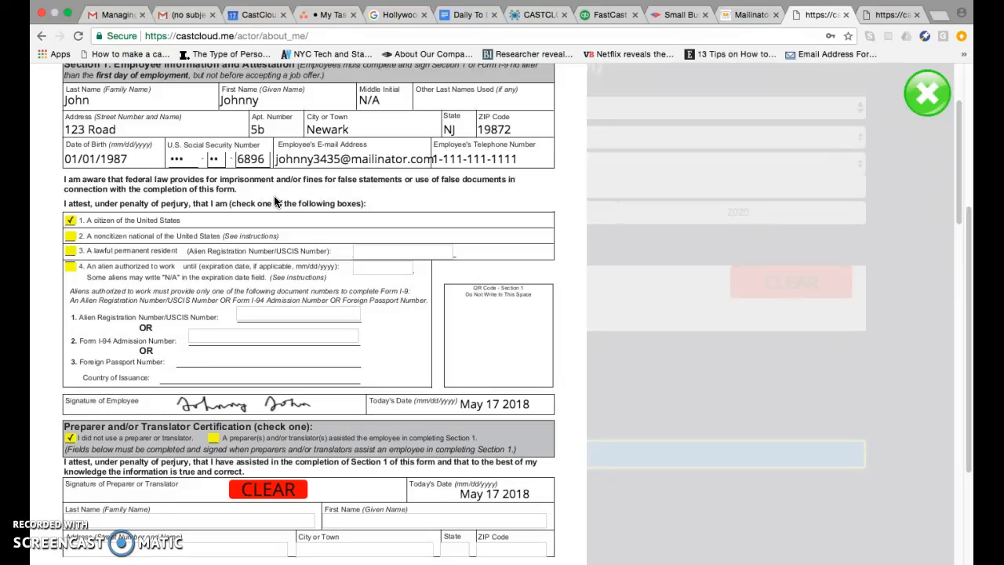
pyautogui.click(927, 110)
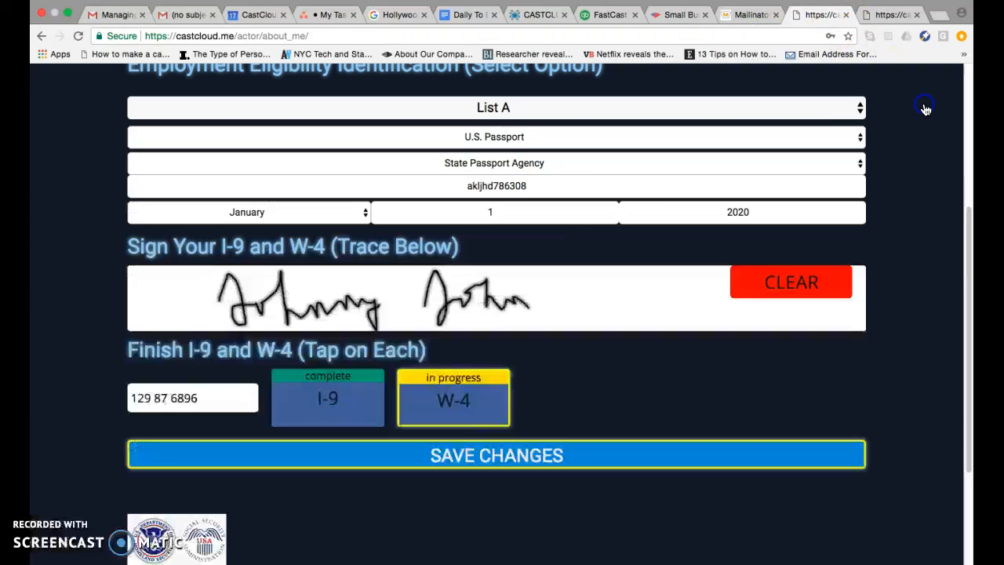
# Step: Open the W-4 form, tick Single and set the total number of allowances to 2, then close it
pyautogui.click(458, 378)
pyautogui.scroll(-10, 416, 363)
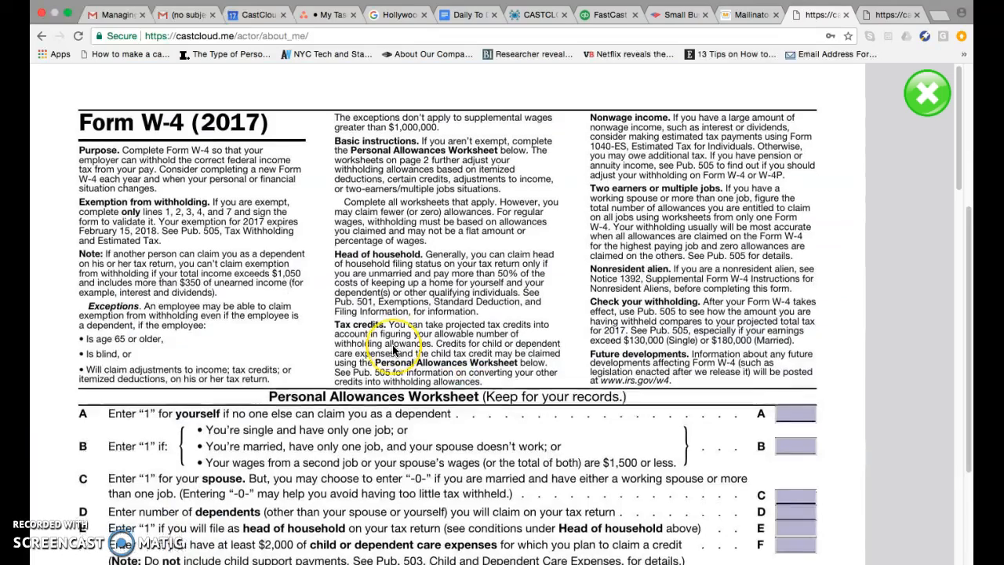
pyautogui.scroll(3, 392, 344)
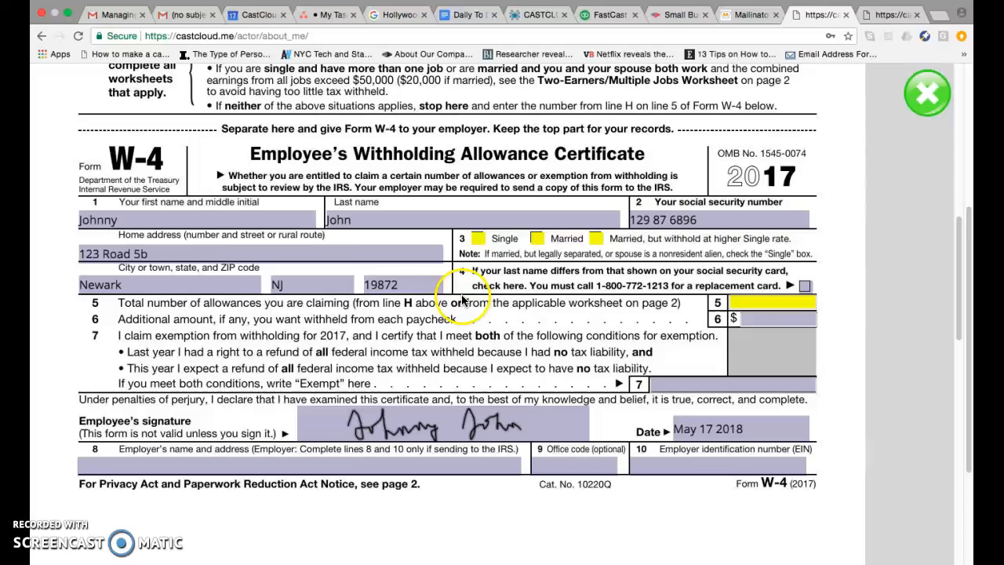
pyautogui.click(478, 238)
pyautogui.click(737, 301)
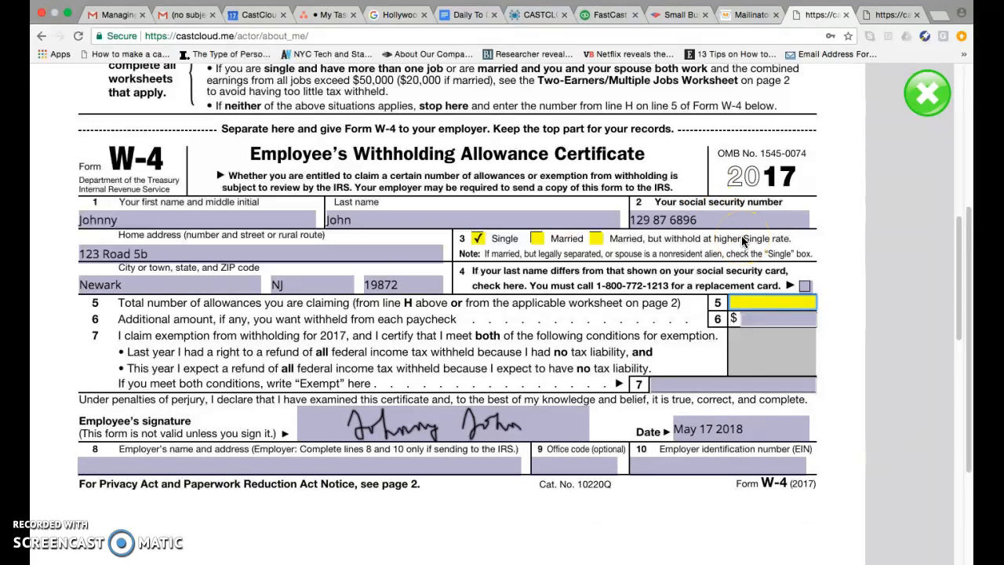
pyautogui.write('2')
pyautogui.click(808, 146)
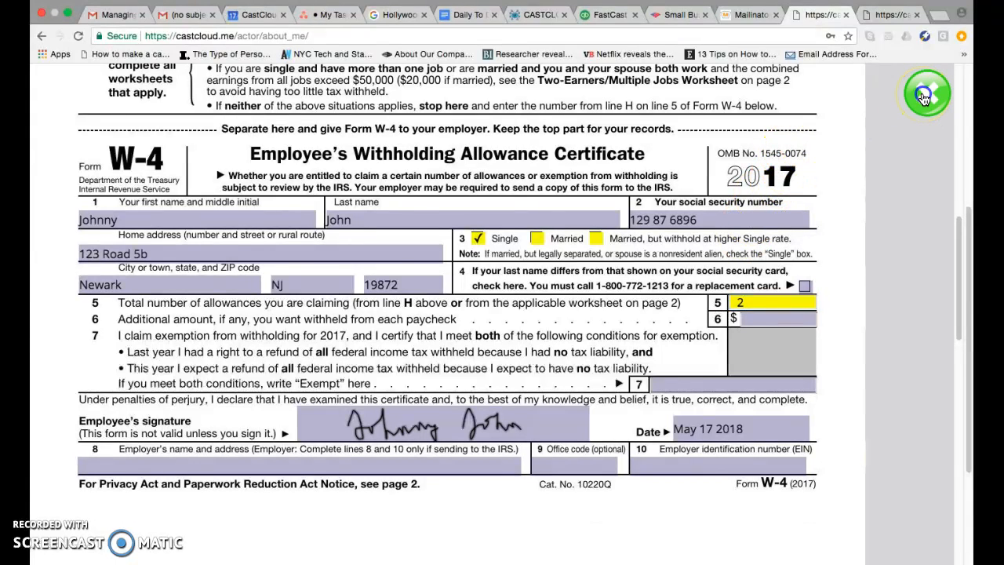
pyautogui.click(924, 98)
# Step: Save the About Me changes and acknowledge the saved alert
pyautogui.click(496, 455)
pyautogui.click(446, 219)
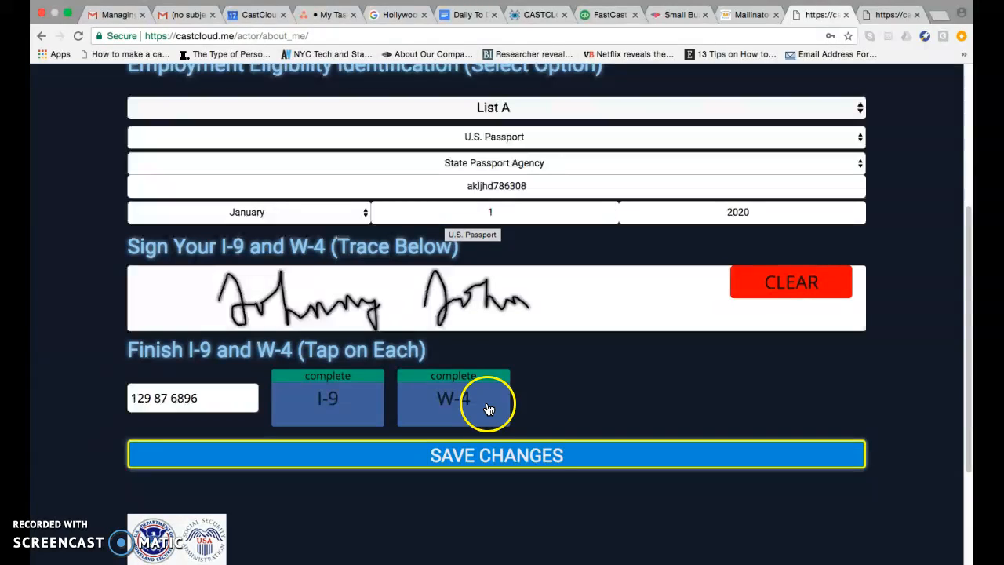
pyautogui.click(547, 463)
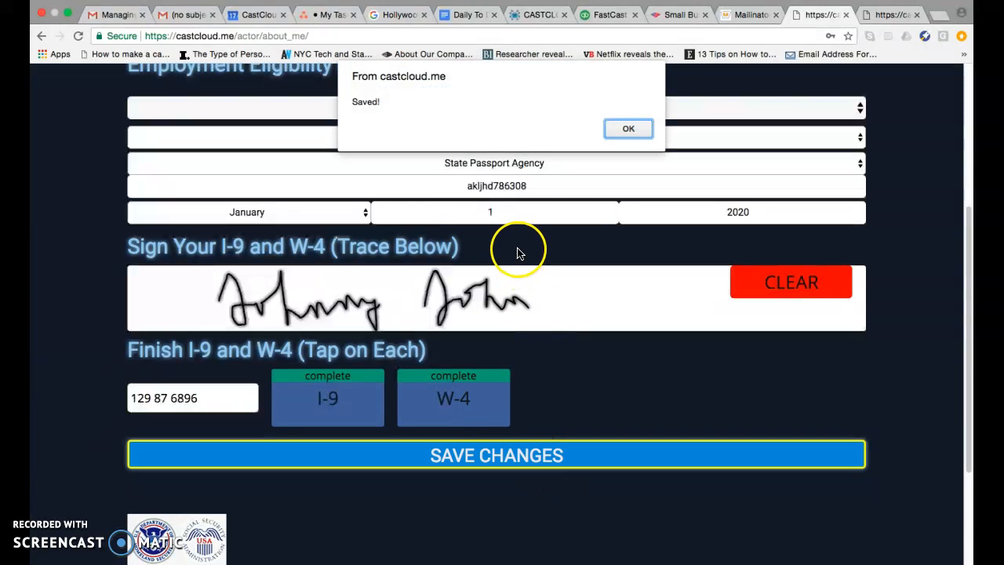
pyautogui.click(624, 129)
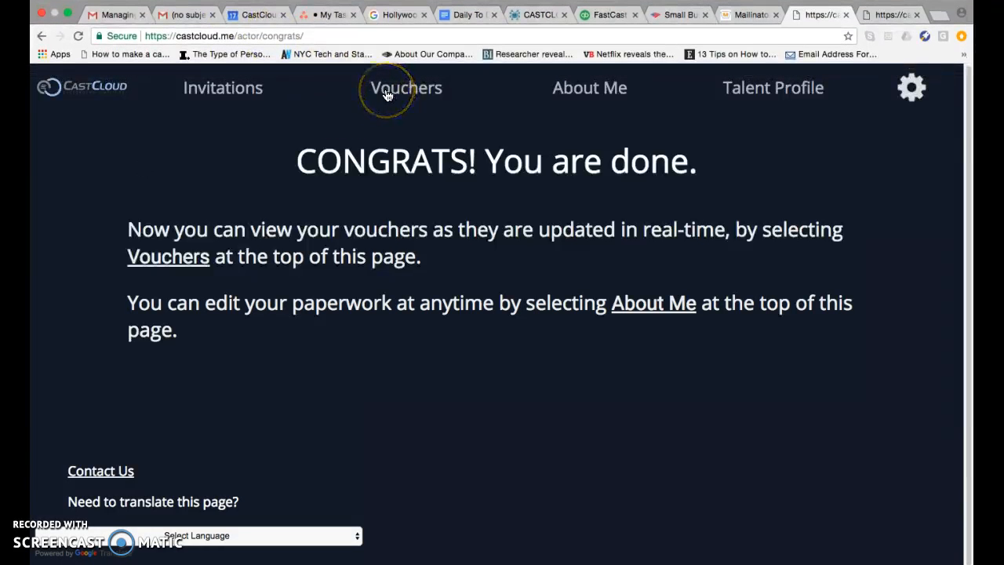
# Step: Review the Vouchers page and the saved About Me details
pyautogui.click(386, 93)
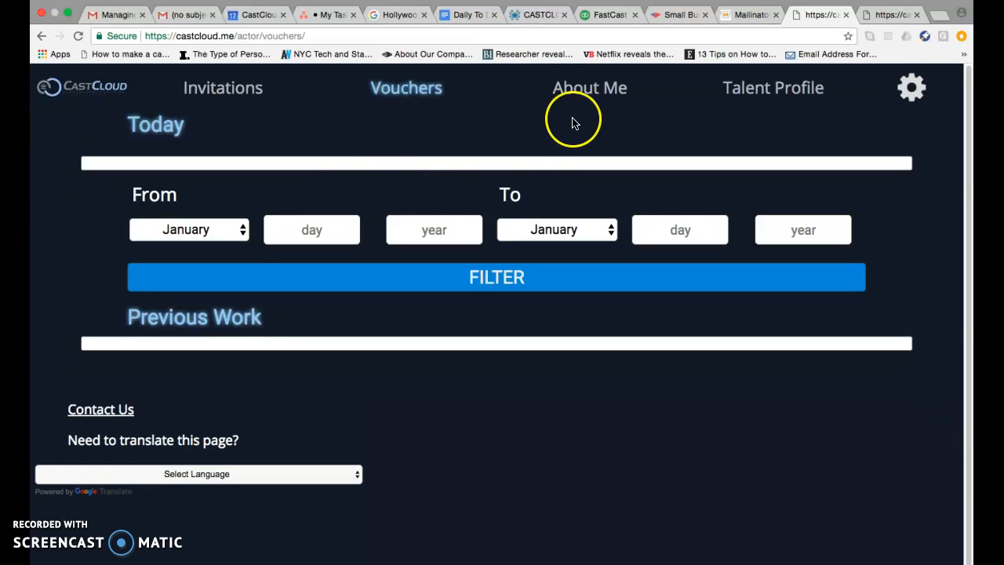
pyautogui.click(570, 92)
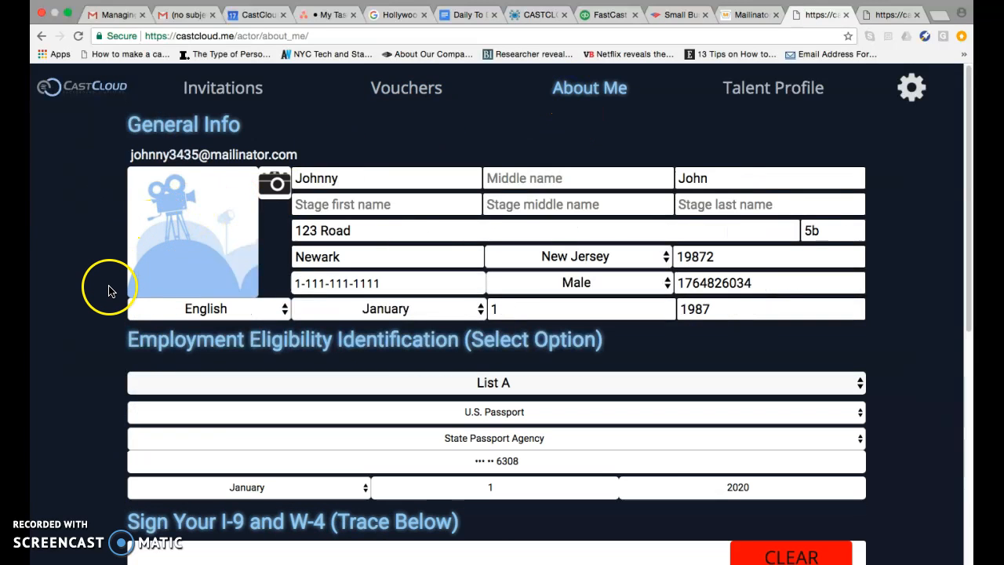
pyautogui.scroll(-6, 107, 290)
pyautogui.scroll(4, 101, 296)
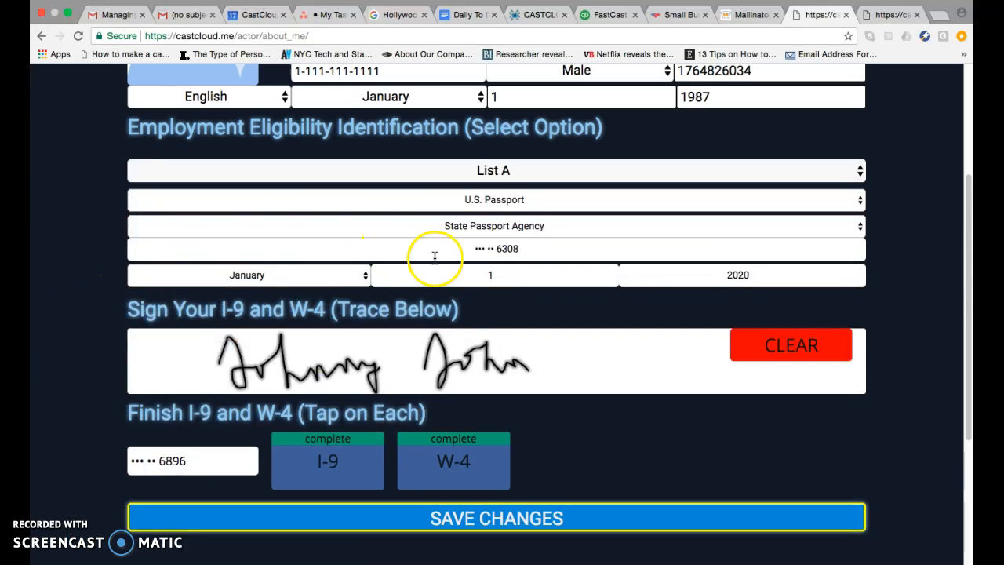
pyautogui.moveTo(519, 250); pyautogui.dragTo(454, 246)
pyautogui.click(193, 433)
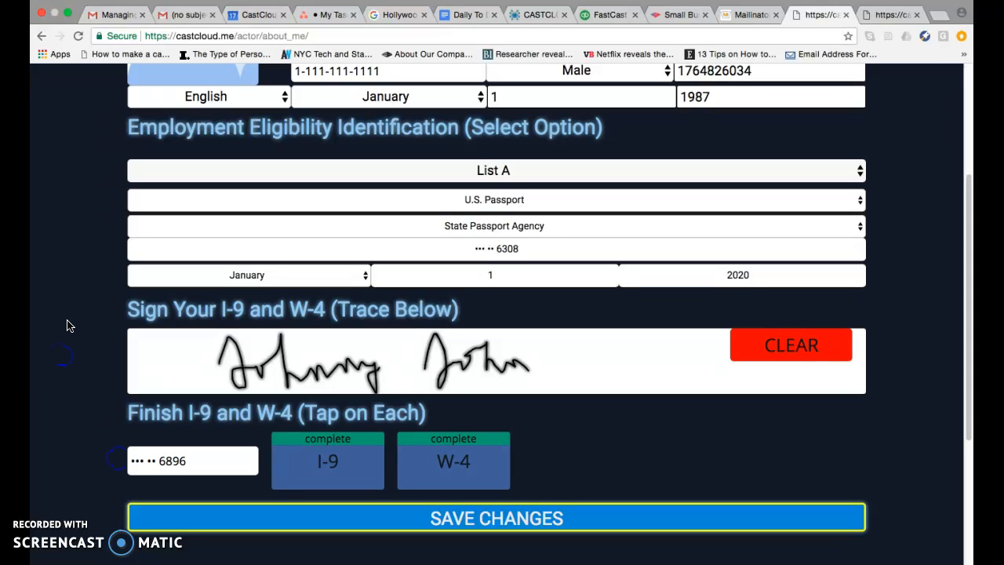
pyautogui.scroll(3, 66, 326)
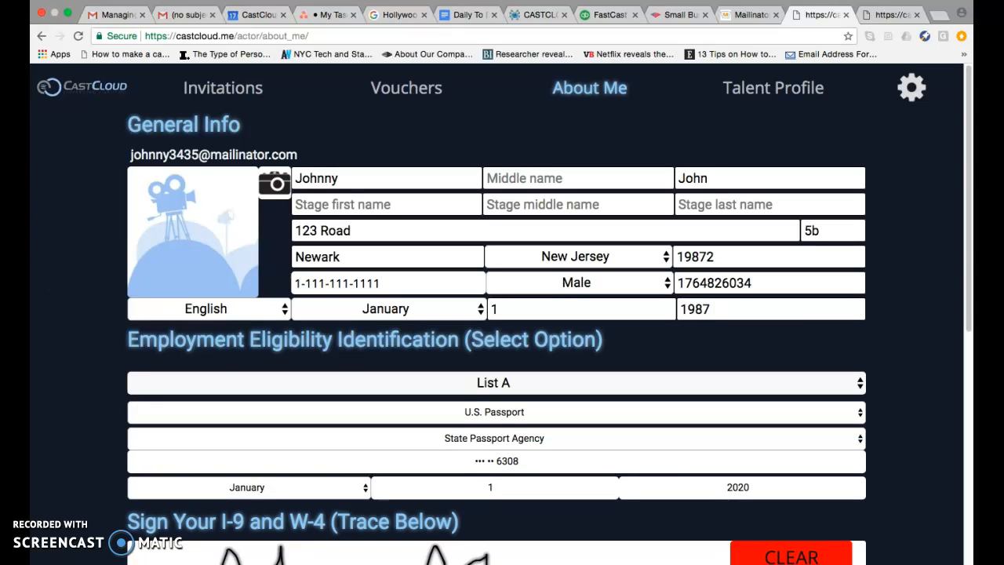
pyautogui.click(67, 16)
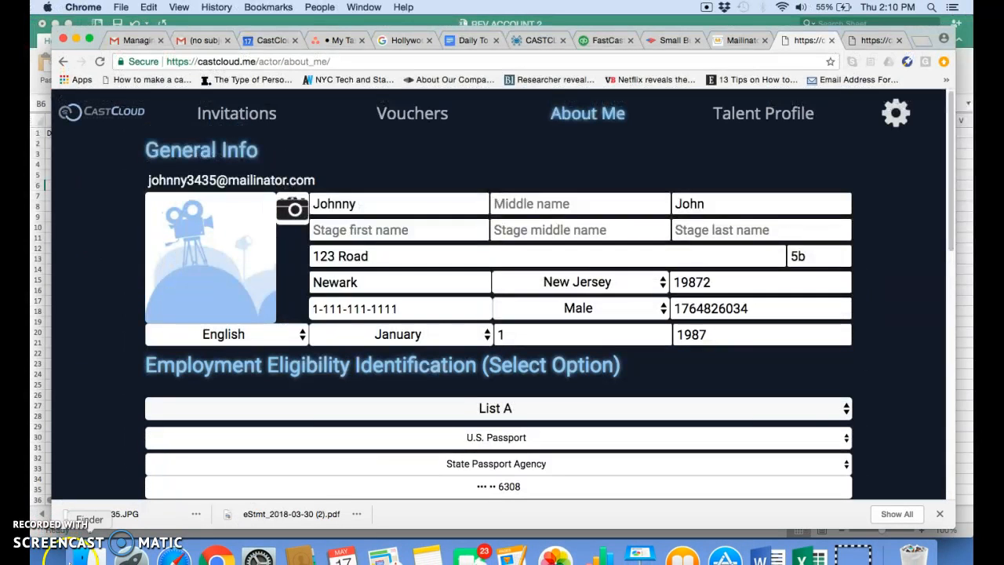